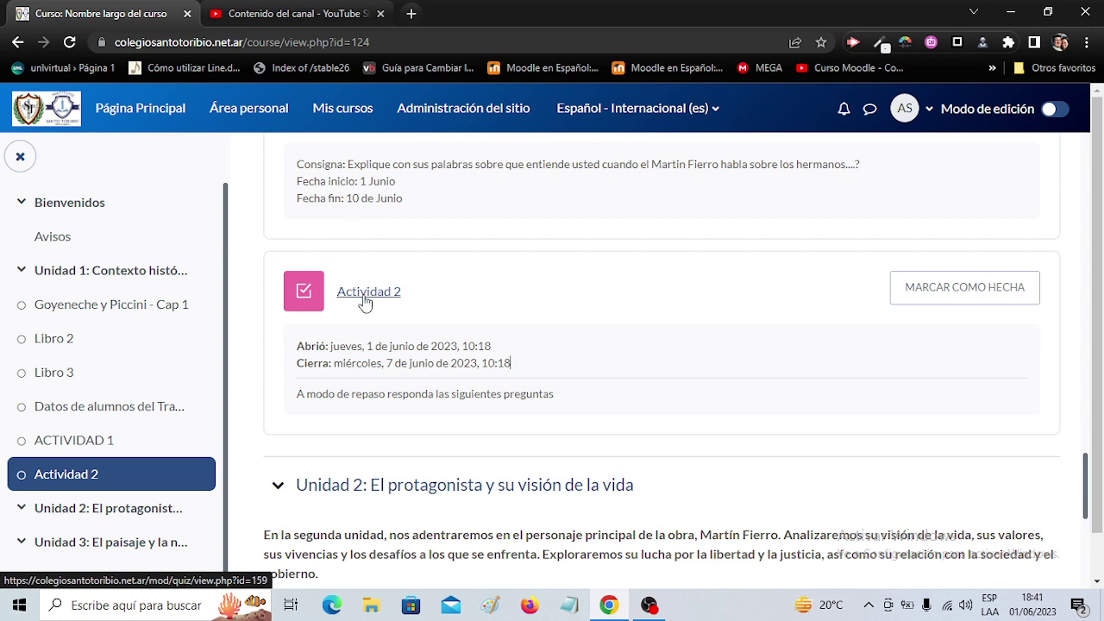
Step: Open the course's question bank and check the available question categories, keeping the default course category
{"action": "scroll", "coordinate": [365, 302], "scroll_direction": "up", "scroll_amount": 20}
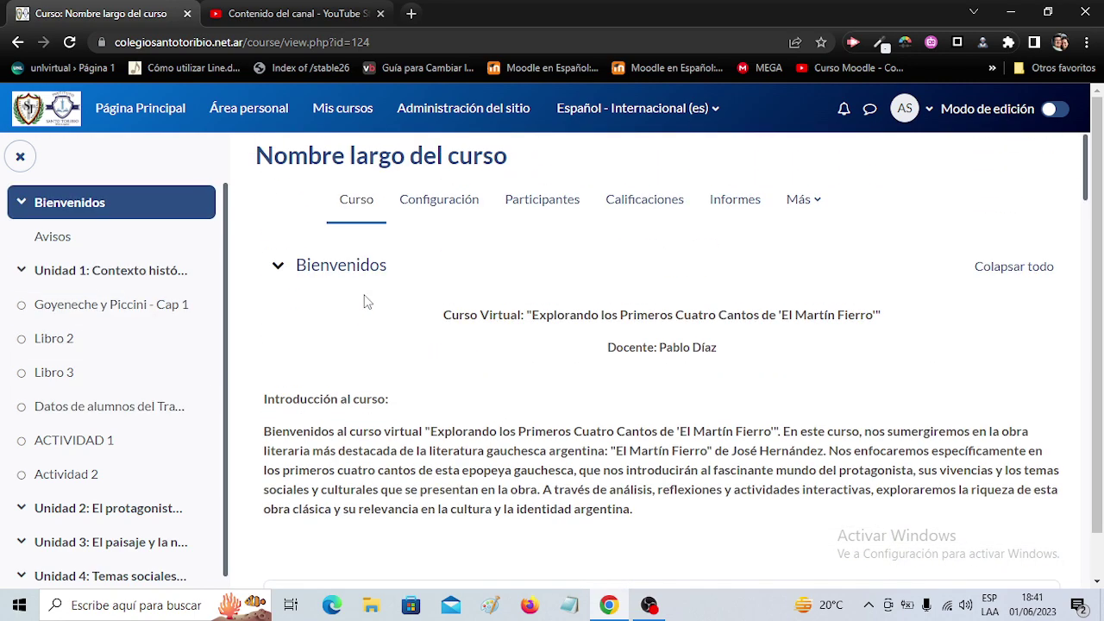
{"action": "left_click", "coordinate": [821, 208]}
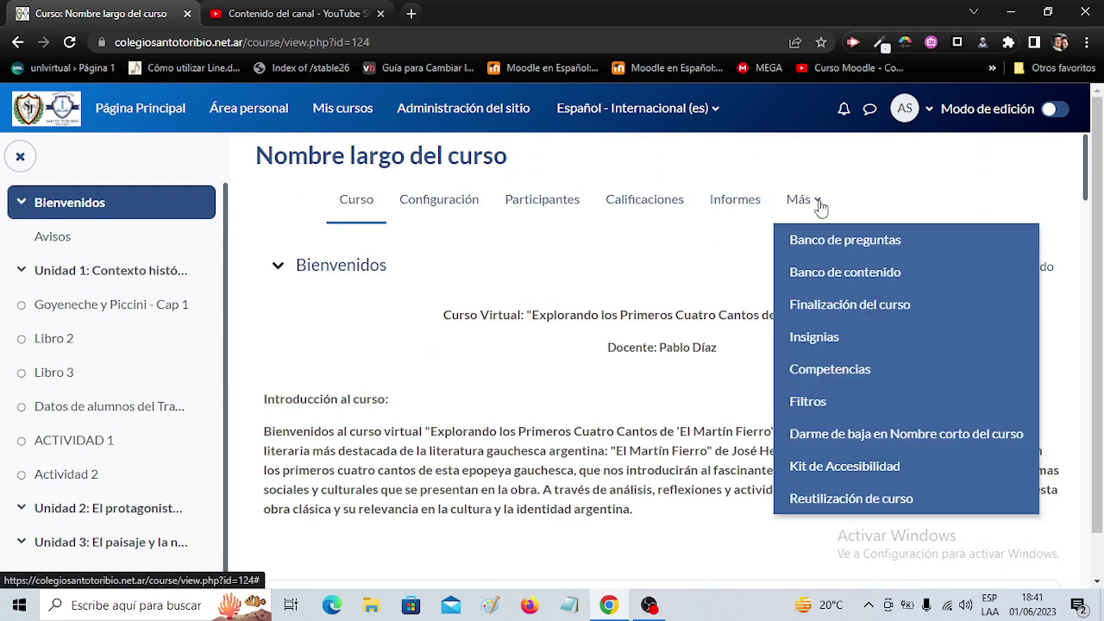
{"action": "left_click", "coordinate": [844, 244]}
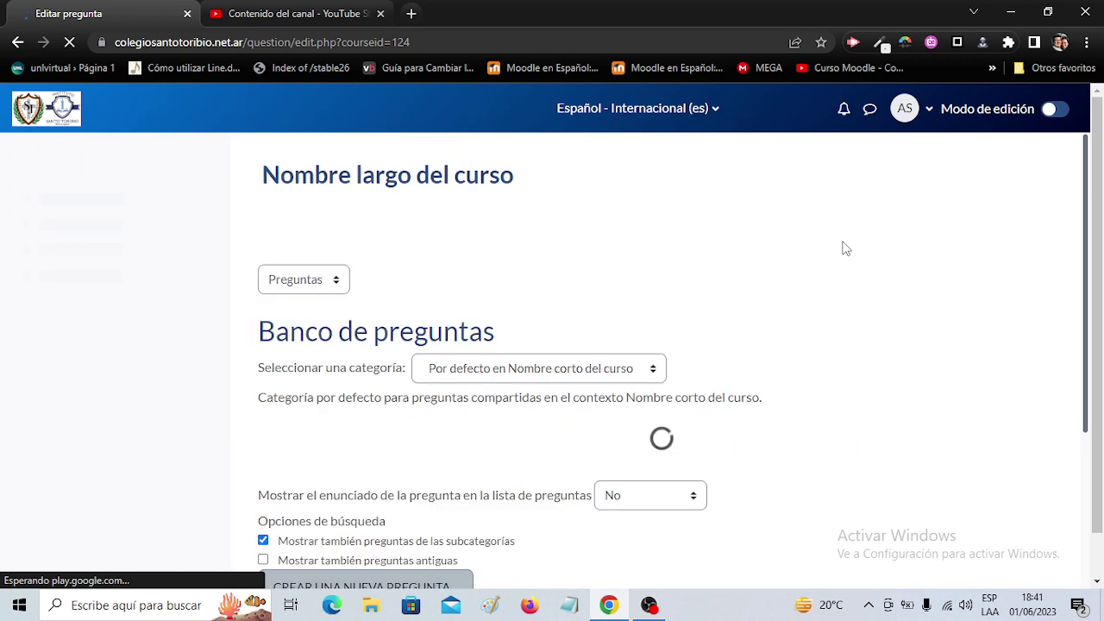
{"action": "scroll", "coordinate": [828, 344], "scroll_direction": "down", "scroll_amount": 2}
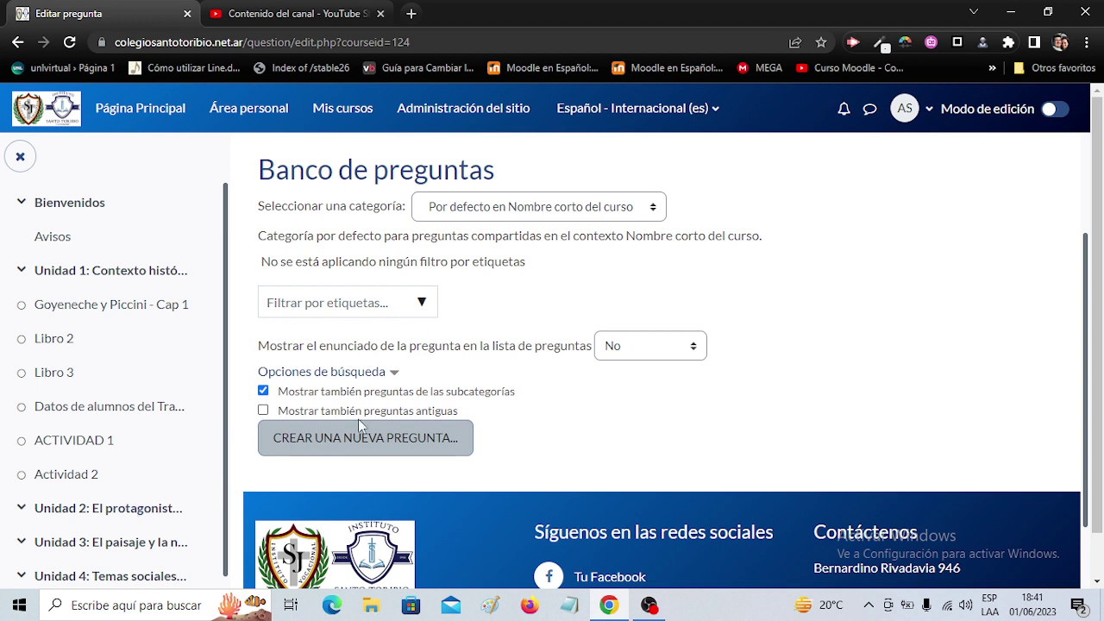
{"action": "left_click", "coordinate": [557, 211]}
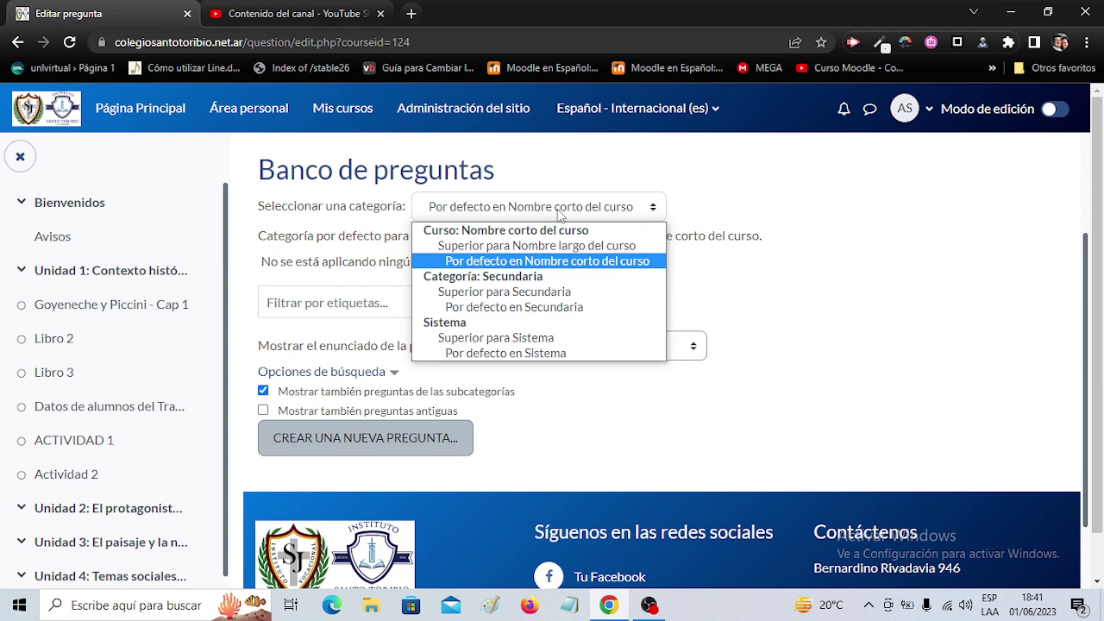
{"action": "left_click", "coordinate": [749, 280]}
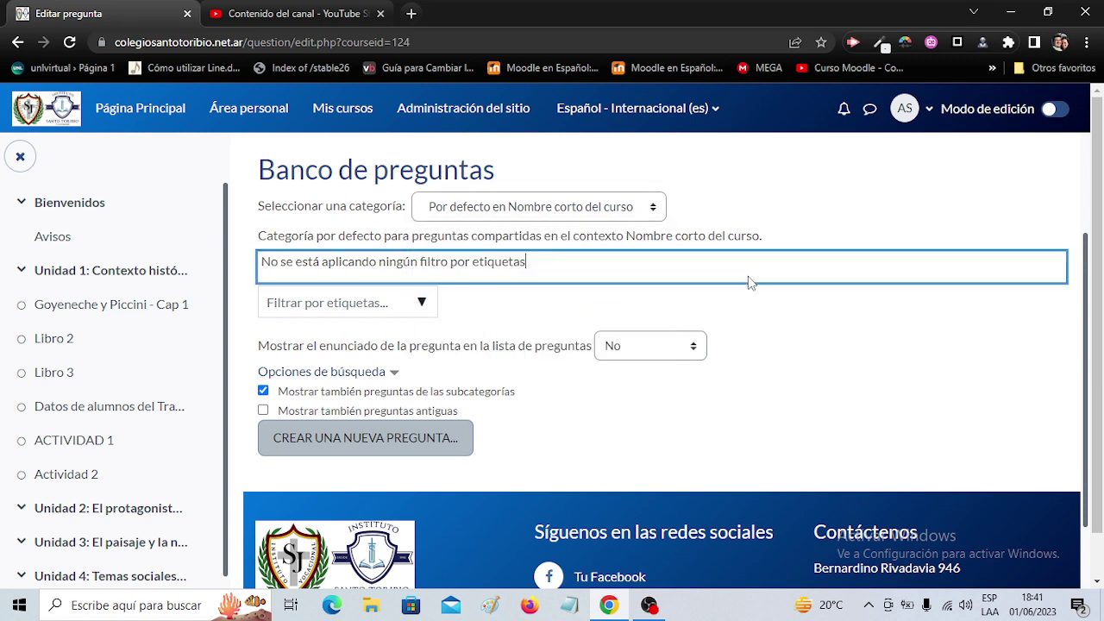
Step: Start creating a new question of the Verdadero/Falso type
{"action": "left_click", "coordinate": [421, 447]}
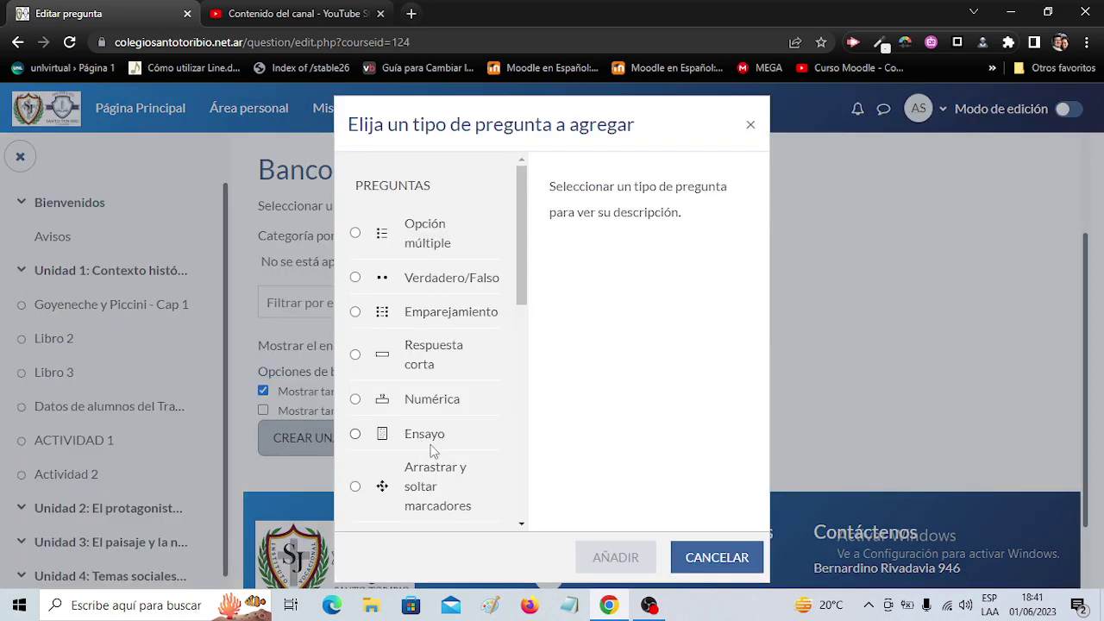
{"action": "left_click", "coordinate": [471, 288]}
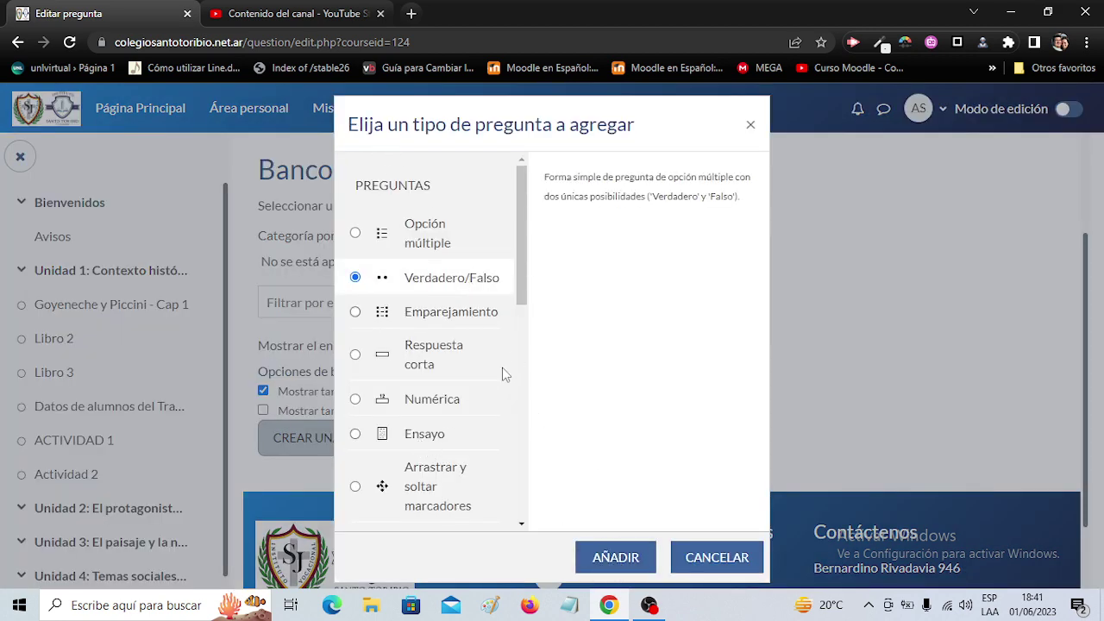
{"action": "left_click", "coordinate": [610, 559]}
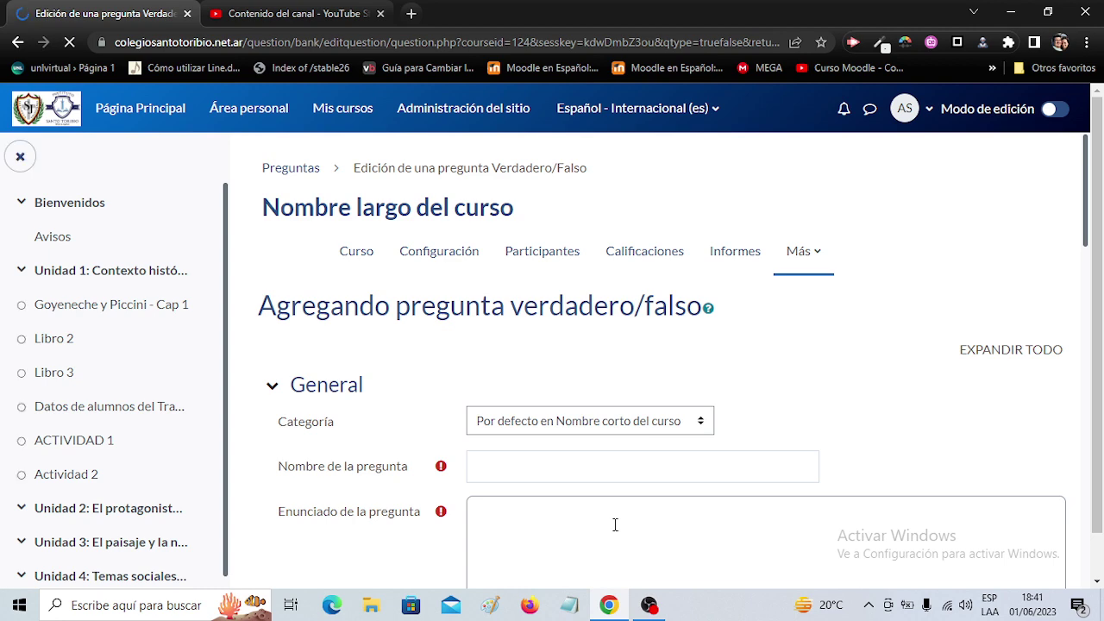
Step: Name the true/false question "San Martín"
{"action": "scroll", "coordinate": [738, 391], "scroll_direction": "down", "scroll_amount": 2}
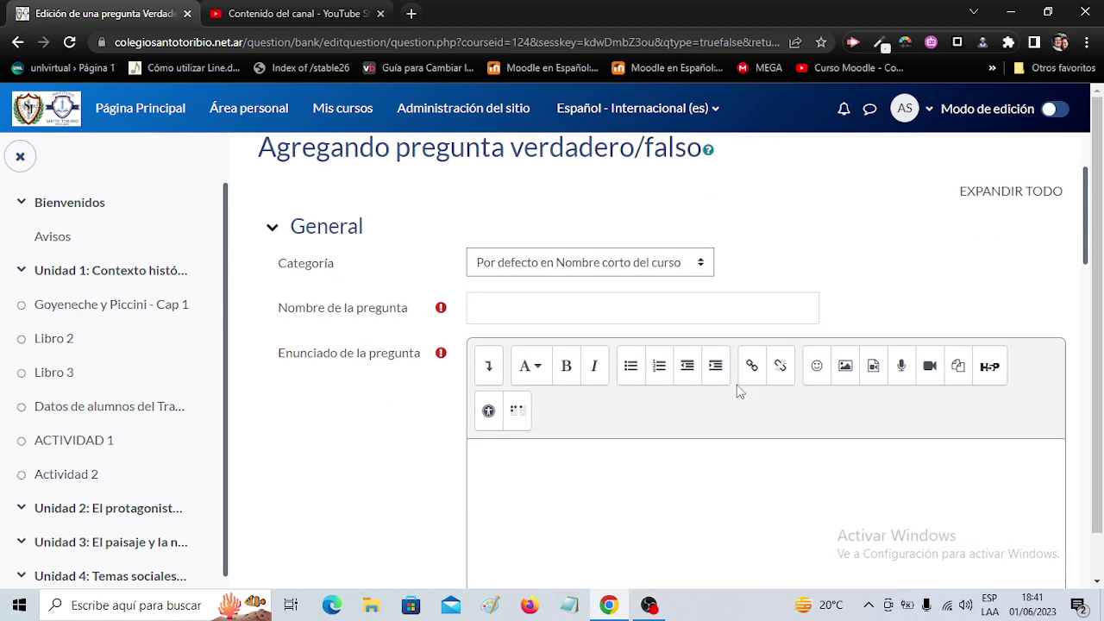
{"action": "left_click", "coordinate": [614, 304]}
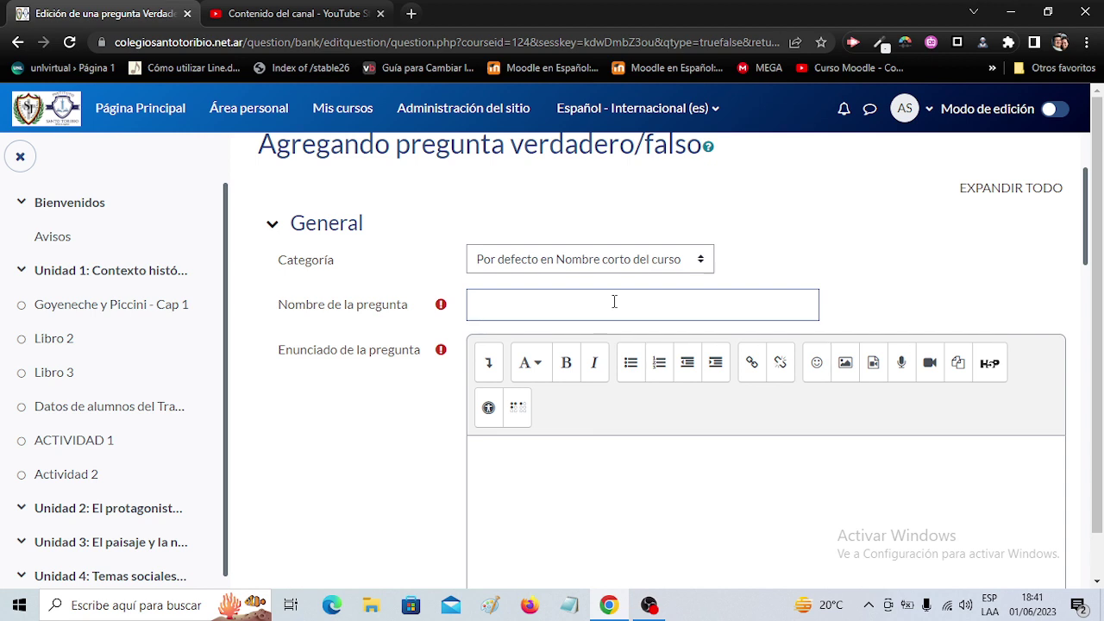
{"action": "type", "text": "San Martín"}
Step: Enter the question statement "San Martín, el procer de la patria, no cruzo los andes"
{"action": "scroll", "coordinate": [614, 301], "scroll_direction": "down", "scroll_amount": 2}
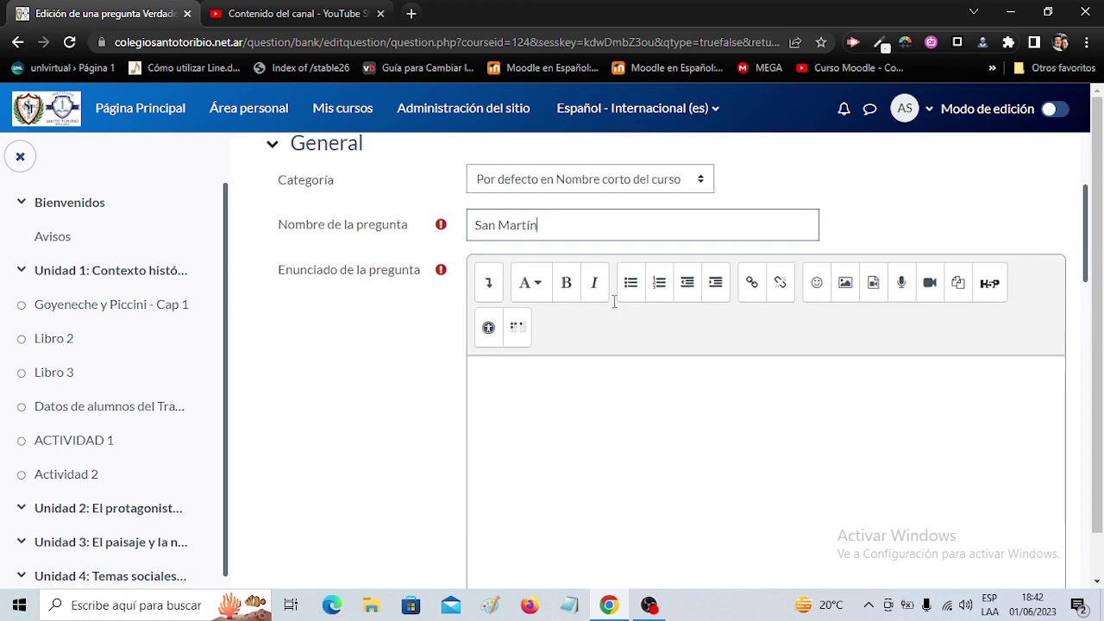
{"action": "left_click", "coordinate": [613, 373]}
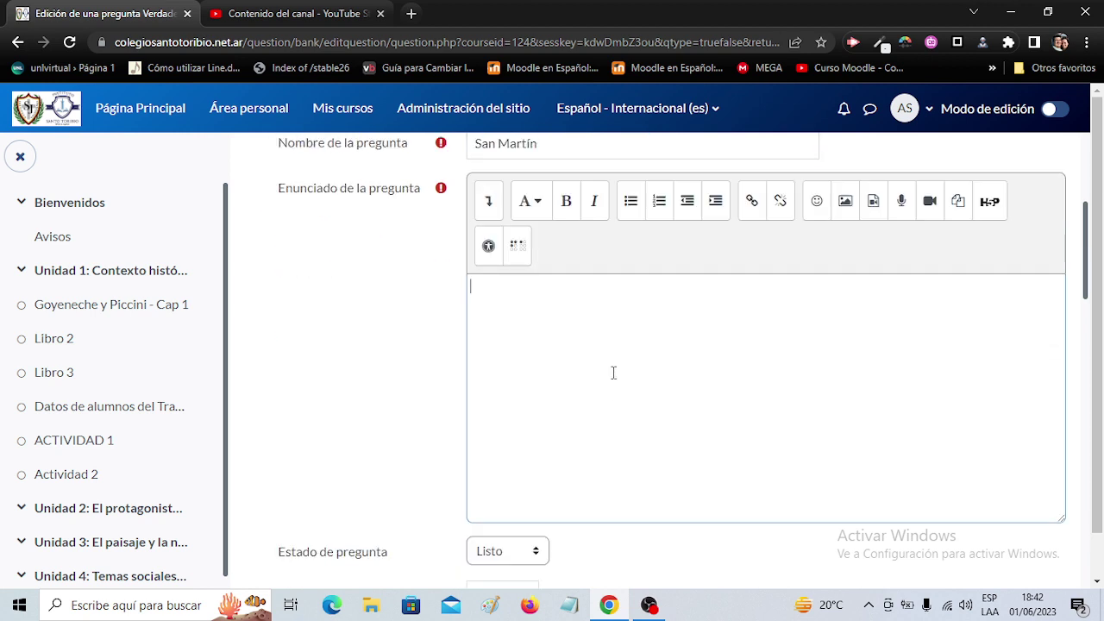
{"action": "type", "text": "San Martín, el proce"}
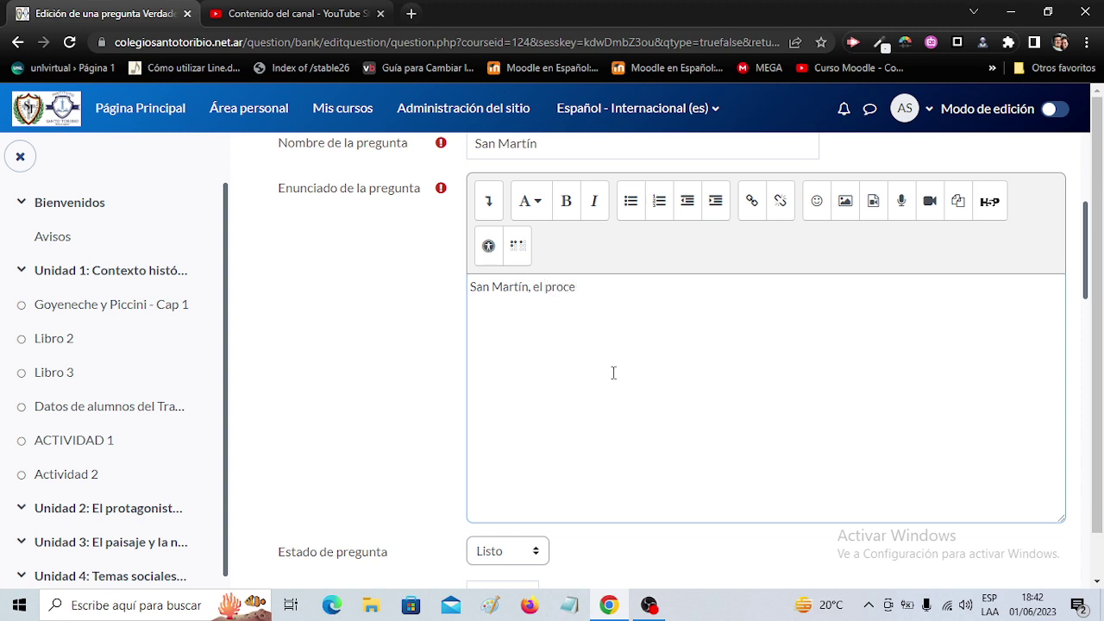
{"action": "type", "text": "r"}
{"action": "key", "text": "BackSpace"}
{"action": "key", "text": "BackSpace"}
{"action": "key", "text": "BackSpace"}
{"action": "key", "text": "BackSpace"}
{"action": "type", "text": "ser"}
{"action": "key", "text": "BackSpace"}
{"action": "key", "text": "BackSpace"}
{"action": "key", "text": "BackSpace"}
{"action": "type", "text": "cer de la patria, no cru"}
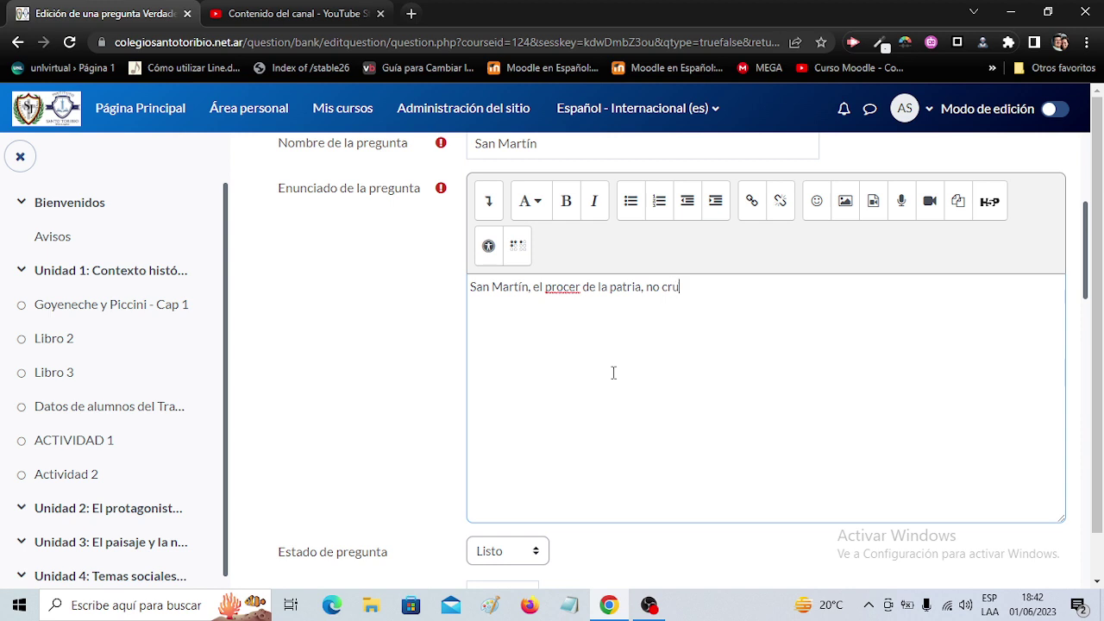
{"action": "type", "text": "za"}
{"action": "key", "text": "BackSpace"}
{"action": "key", "text": "BackSpace"}
{"action": "key", "text": "BackSpace"}
{"action": "type", "text": "zo los andes"}
Step: Set the question's correct answer to Verdadero
{"action": "scroll", "coordinate": [581, 316], "scroll_direction": "down", "scroll_amount": 6}
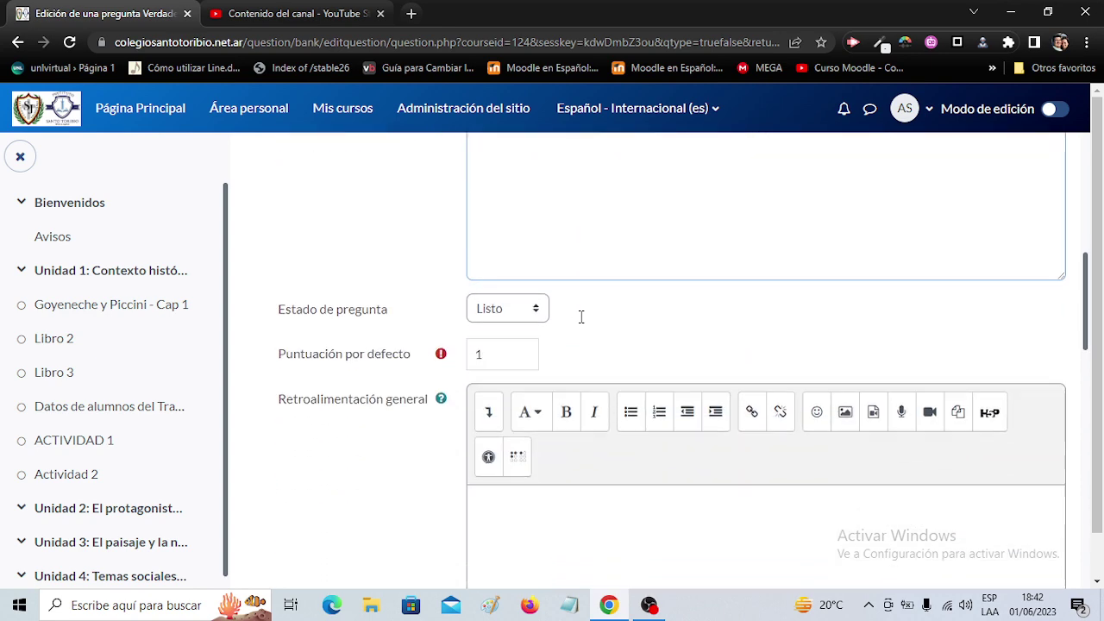
{"action": "scroll", "coordinate": [581, 316], "scroll_direction": "down", "scroll_amount": 2}
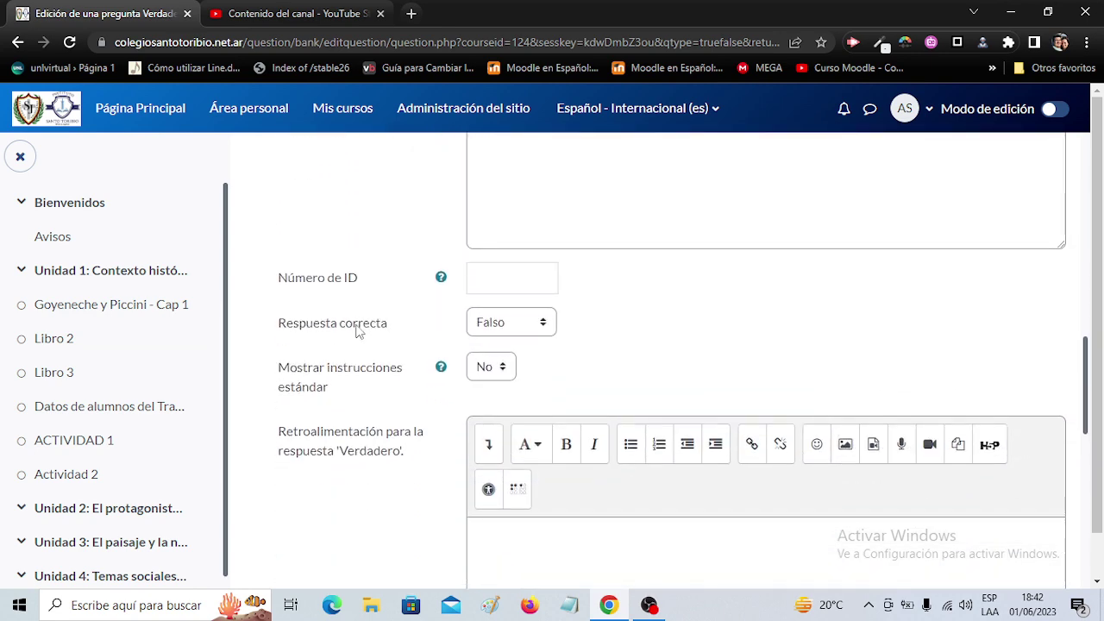
{"action": "left_click", "coordinate": [550, 325]}
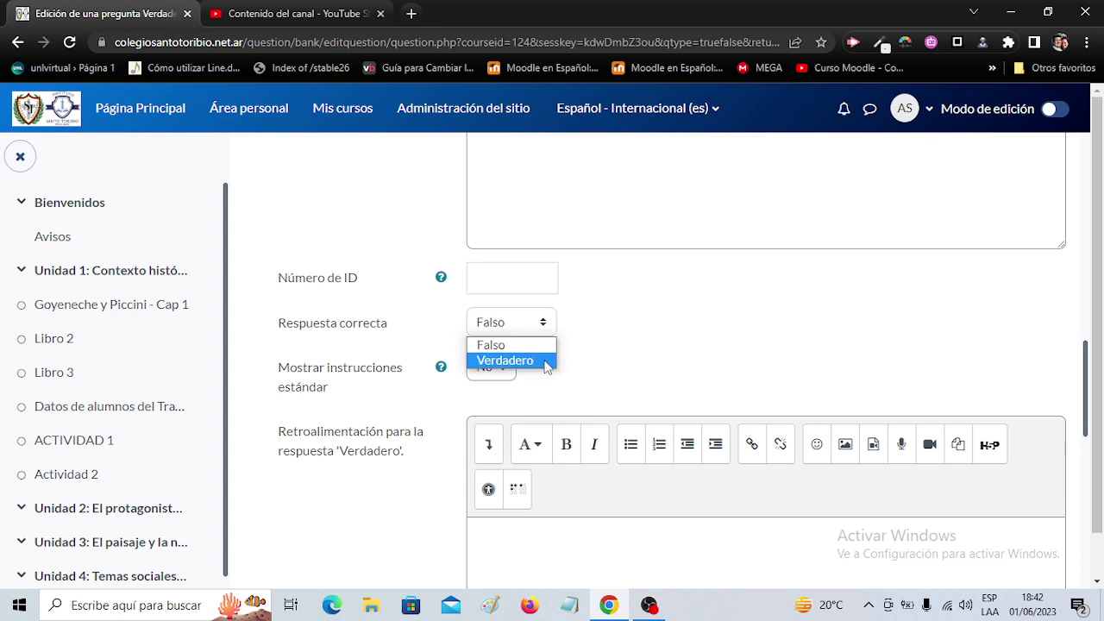
{"action": "left_click", "coordinate": [547, 362]}
{"action": "scroll", "coordinate": [620, 345], "scroll_direction": "down", "scroll_amount": 2}
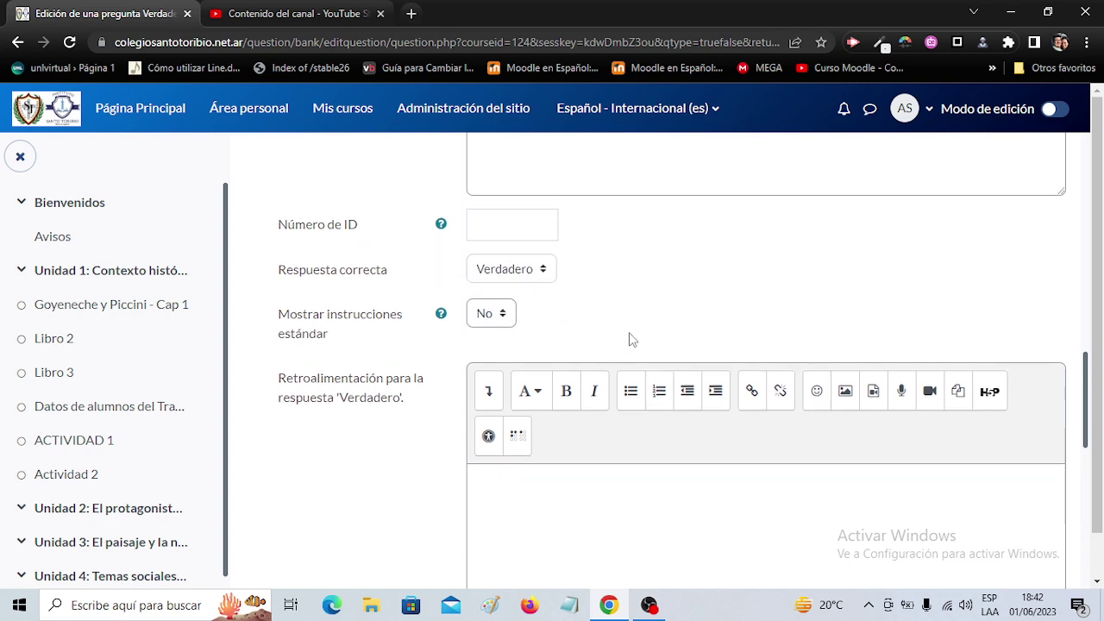
Step: Set the question's correct answer back to Falso
{"action": "scroll", "coordinate": [587, 294], "scroll_direction": "up", "scroll_amount": 2}
{"action": "left_click", "coordinate": [530, 330]}
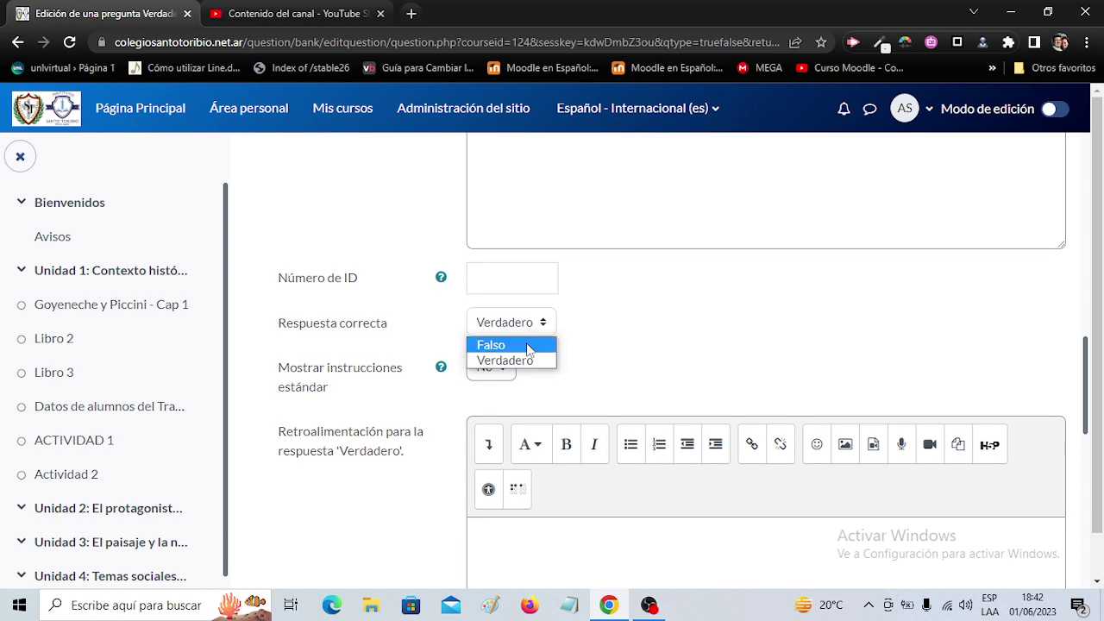
{"action": "left_click", "coordinate": [527, 345]}
Step: Write the general feedback "respuesta que muestra cuando responde ....para mas información consultar en el libro...."
{"action": "scroll", "coordinate": [621, 324], "scroll_direction": "down", "scroll_amount": 5}
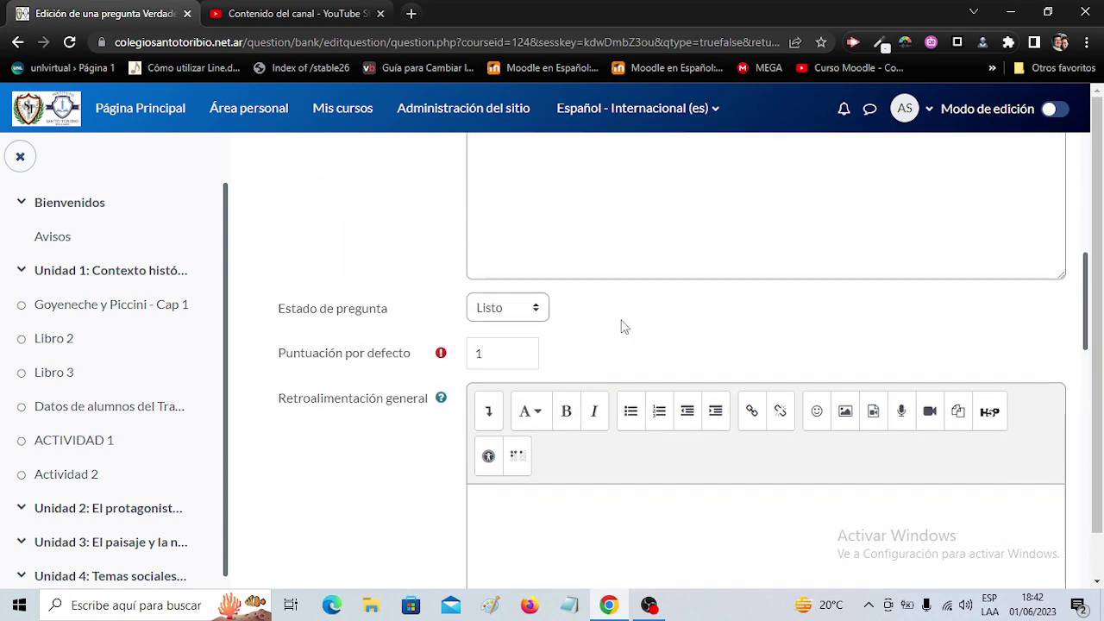
{"action": "scroll", "coordinate": [623, 326], "scroll_direction": "down", "scroll_amount": 2}
{"action": "left_click", "coordinate": [555, 328]}
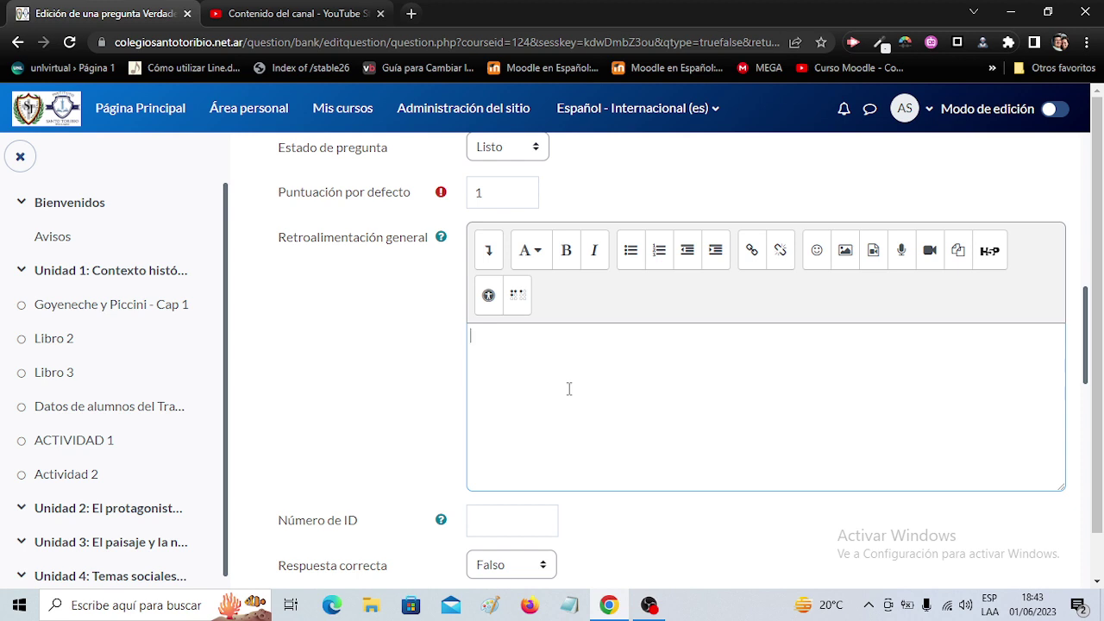
{"action": "type", "text": "respuesta "}
{"action": "type", "text": "que"}
{"action": "type", "text": " re"}
{"action": "key", "text": "BackSpace"}
{"action": "key", "text": "BackSpace"}
{"action": "key", "text": "BackSpace"}
{"action": "type", "text": "muestra"}
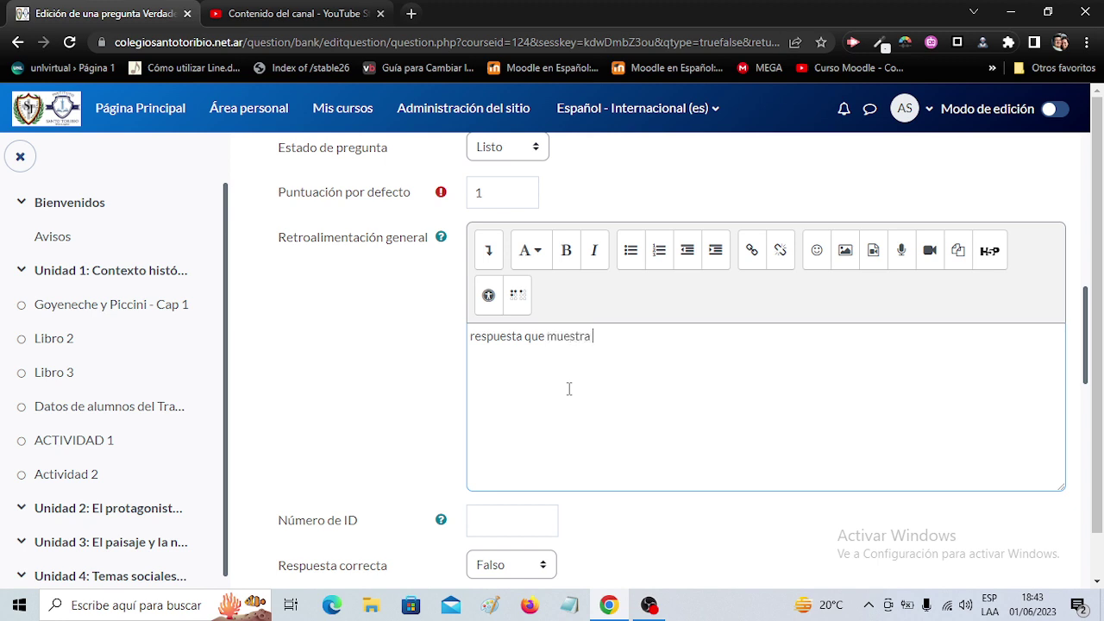
{"action": "type", "text": " si"}
{"action": "key", "text": "BackSpace"}
{"action": "type", "text": "cuando responde ...."}
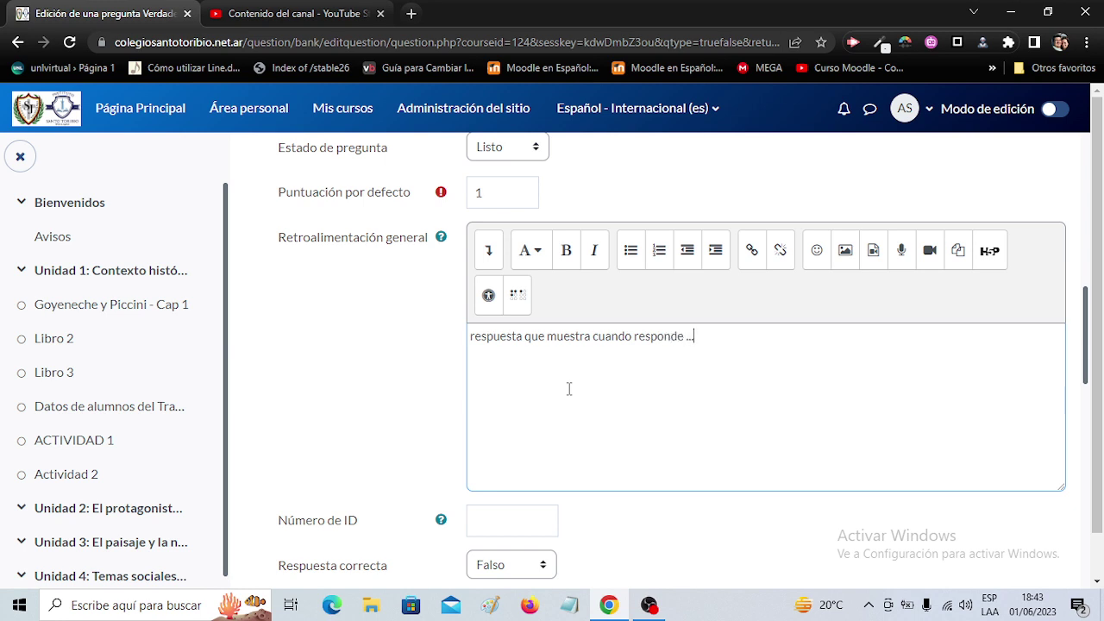
{"action": "type", "text": "para mas informaci"}
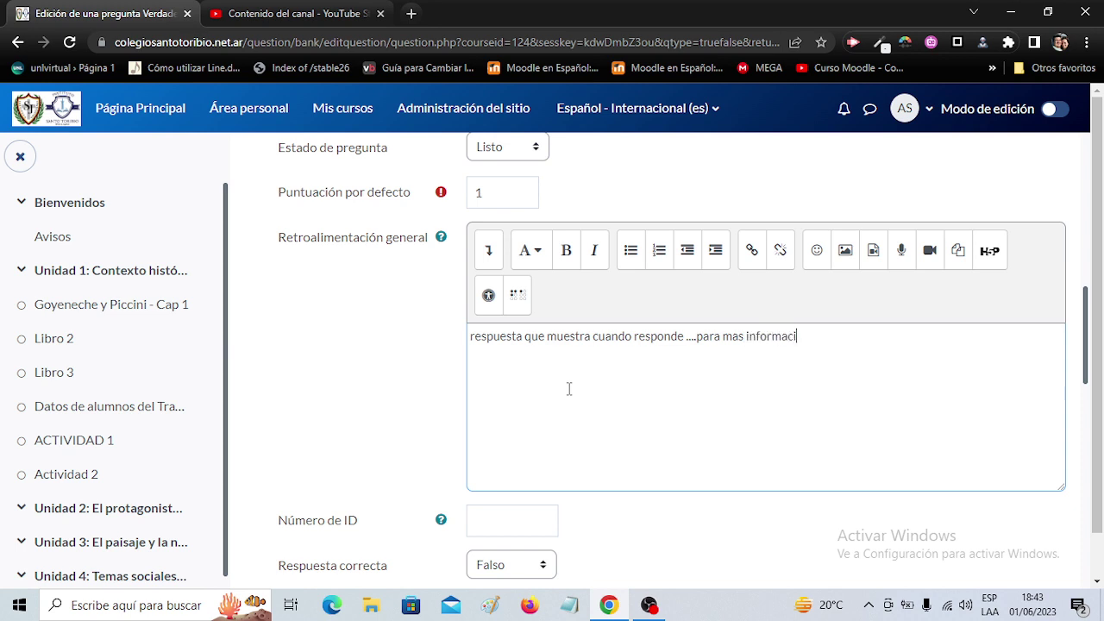
{"action": "type", "text": "ón consul"}
{"action": "type", "text": "tar con"}
{"action": "key", "text": "BackSpace"}
{"action": "key", "text": "BackSpace"}
{"action": "key", "text": "BackSpace"}
{"action": "key", "text": "BackSpace"}
{"action": "type", "text": "en l"}
{"action": "key", "text": "BackSpace"}
{"action": "type", "text": "el li"}
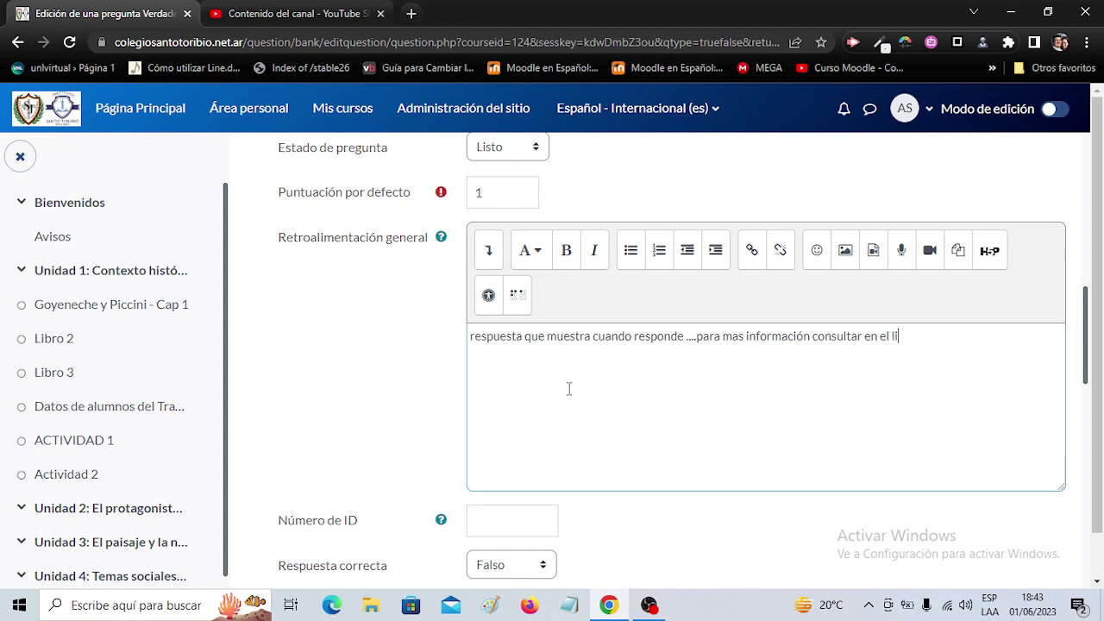
{"action": "type", "text": "bro...."}
Step: Enter "muy buen porque.....!" as the feedback for the Verdadero answer and save the question
{"action": "scroll", "coordinate": [569, 389], "scroll_direction": "up", "scroll_amount": 4}
{"action": "scroll", "coordinate": [569, 389], "scroll_direction": "down", "scroll_amount": 3}
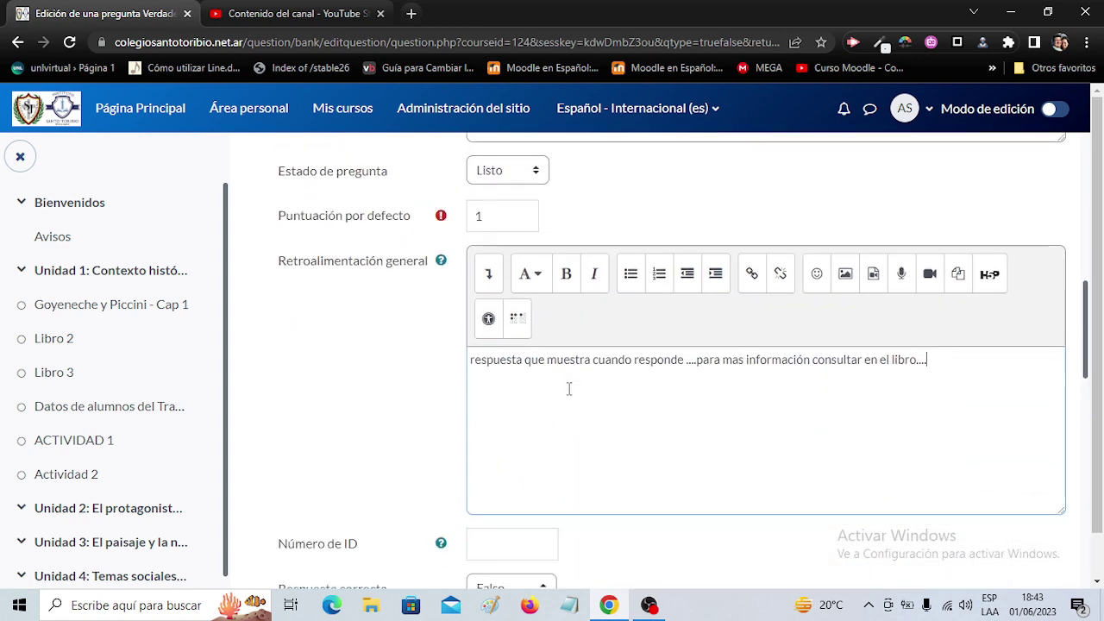
{"action": "scroll", "coordinate": [569, 389], "scroll_direction": "down", "scroll_amount": 4}
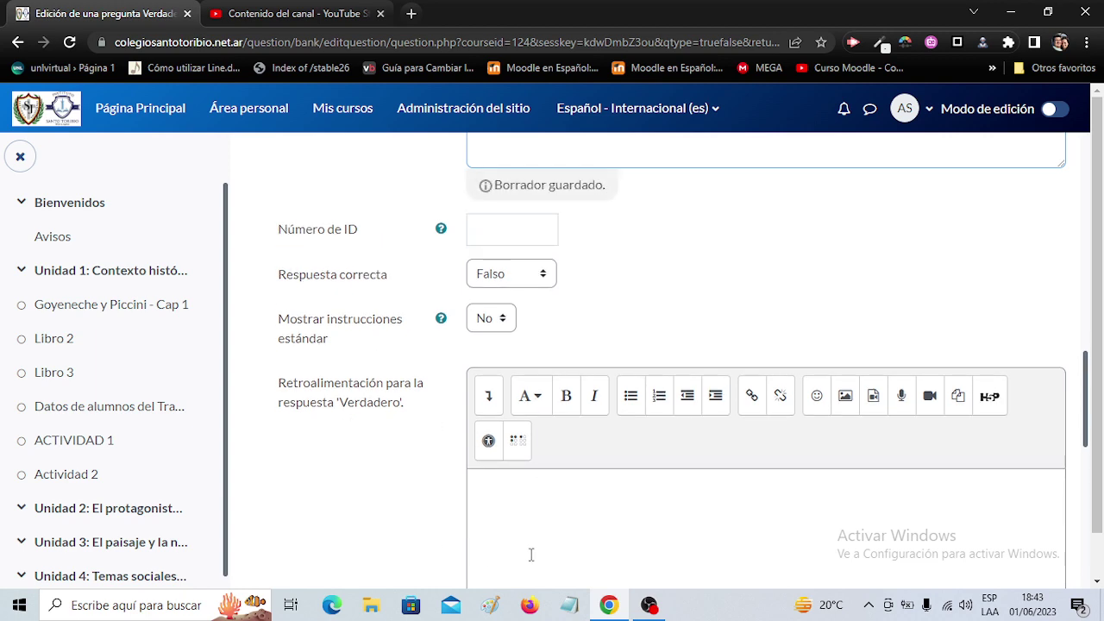
{"action": "scroll", "coordinate": [362, 450], "scroll_direction": "down", "scroll_amount": 2}
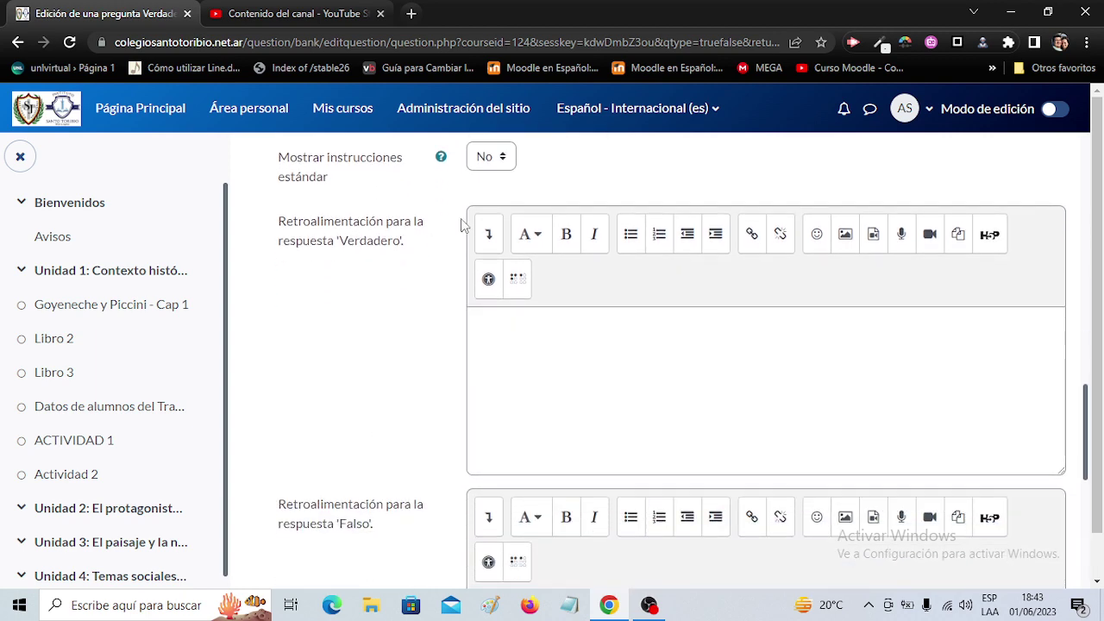
{"action": "scroll", "coordinate": [365, 360], "scroll_direction": "up", "scroll_amount": 1}
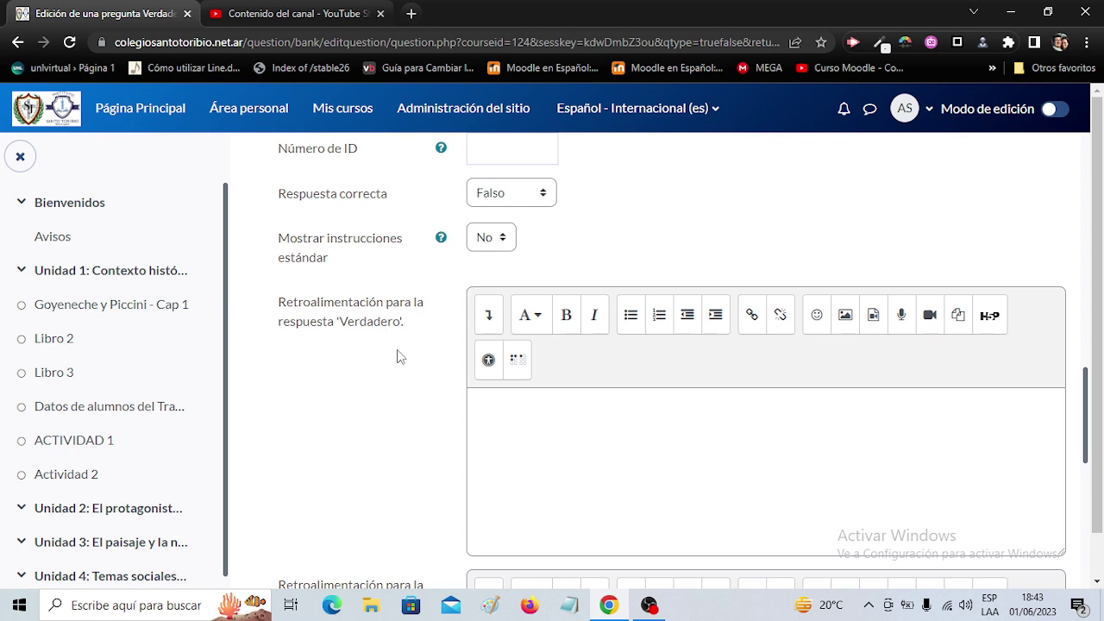
{"action": "left_click", "coordinate": [580, 455]}
{"action": "type", "text": "muy buen porque.....!"}
{"action": "scroll", "coordinate": [580, 456], "scroll_direction": "down", "scroll_amount": 6}
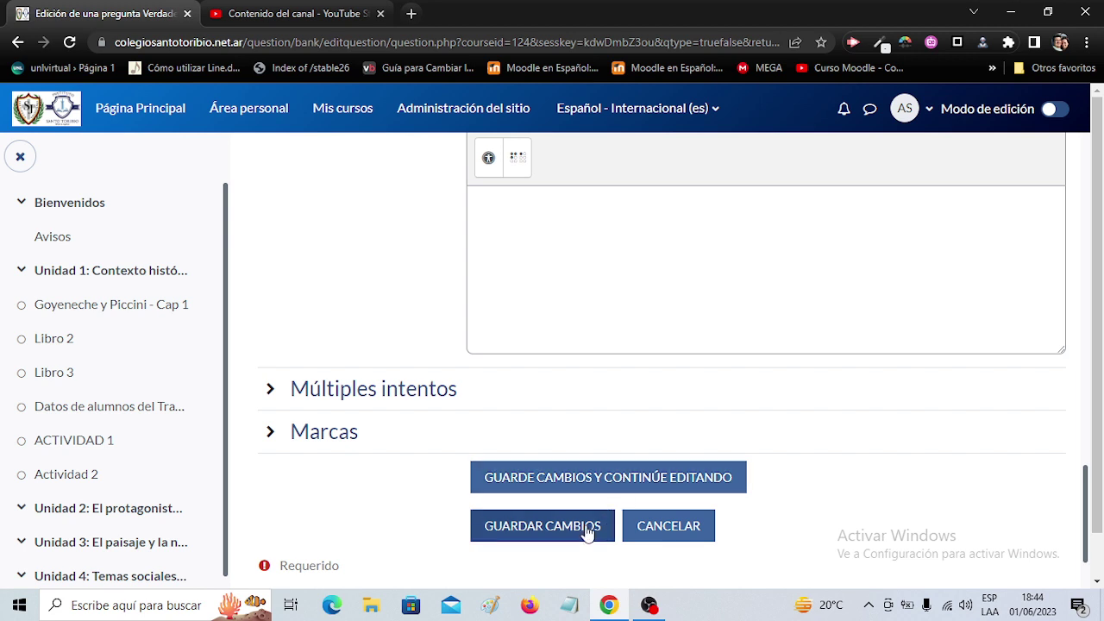
{"action": "left_click", "coordinate": [587, 532]}
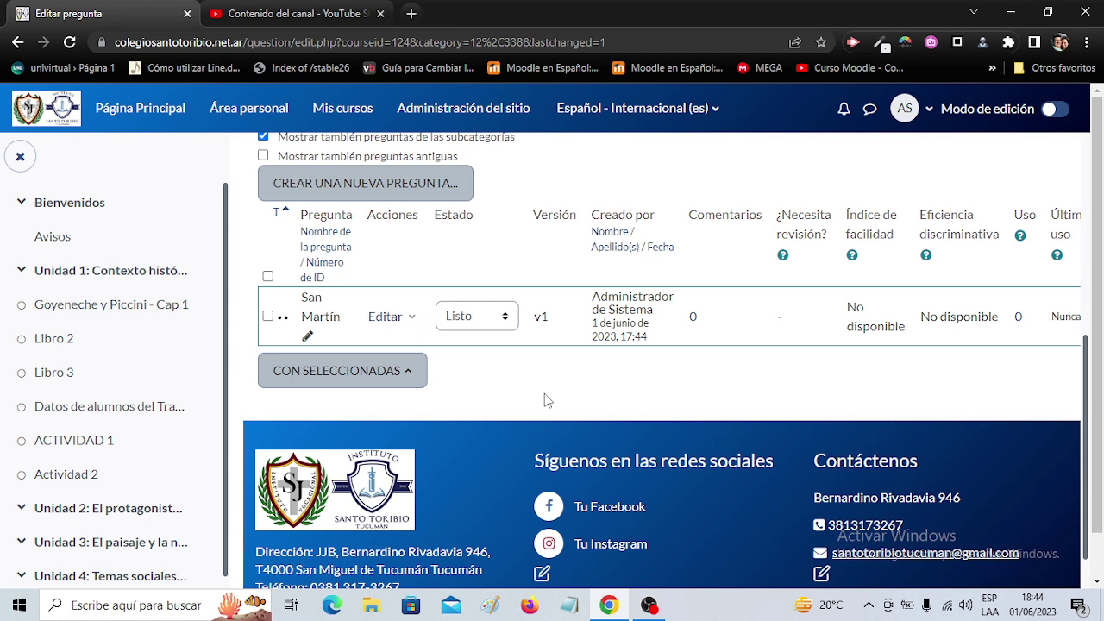
Step: Check the status options of the San Martín question, leaving it as Listo, and collapse the course index
{"action": "left_click", "coordinate": [512, 321]}
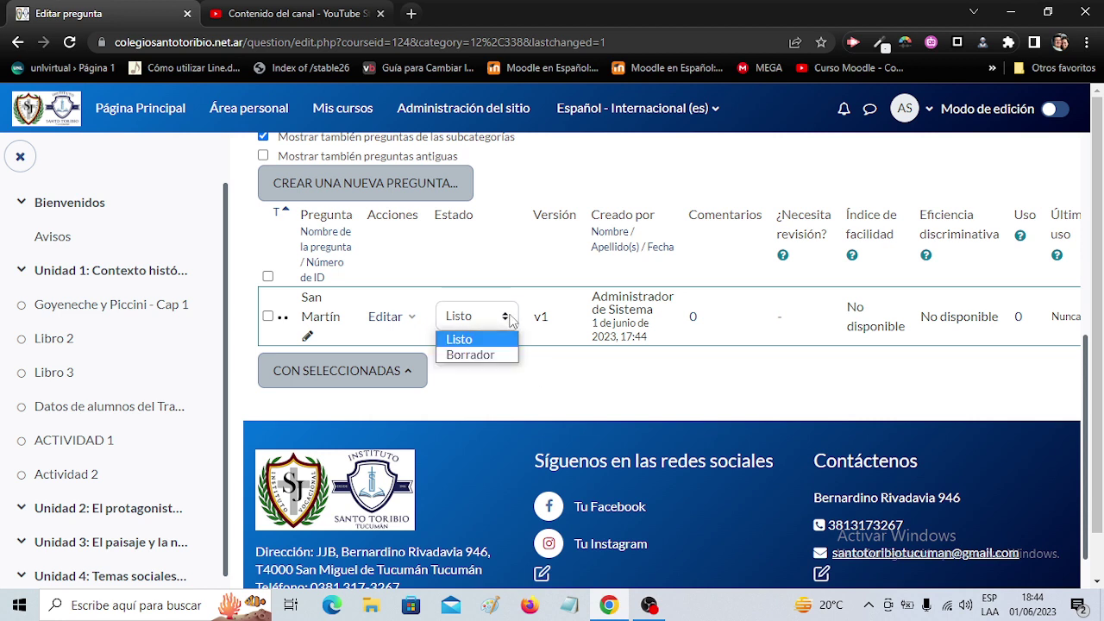
{"action": "left_click", "coordinate": [587, 408]}
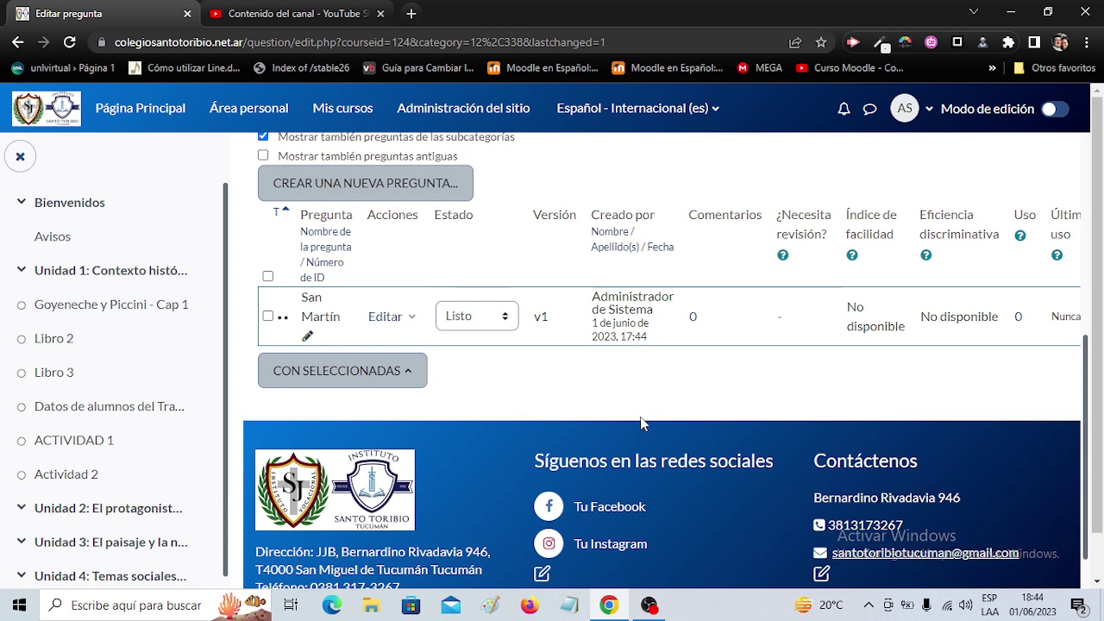
{"action": "left_click", "coordinate": [19, 155]}
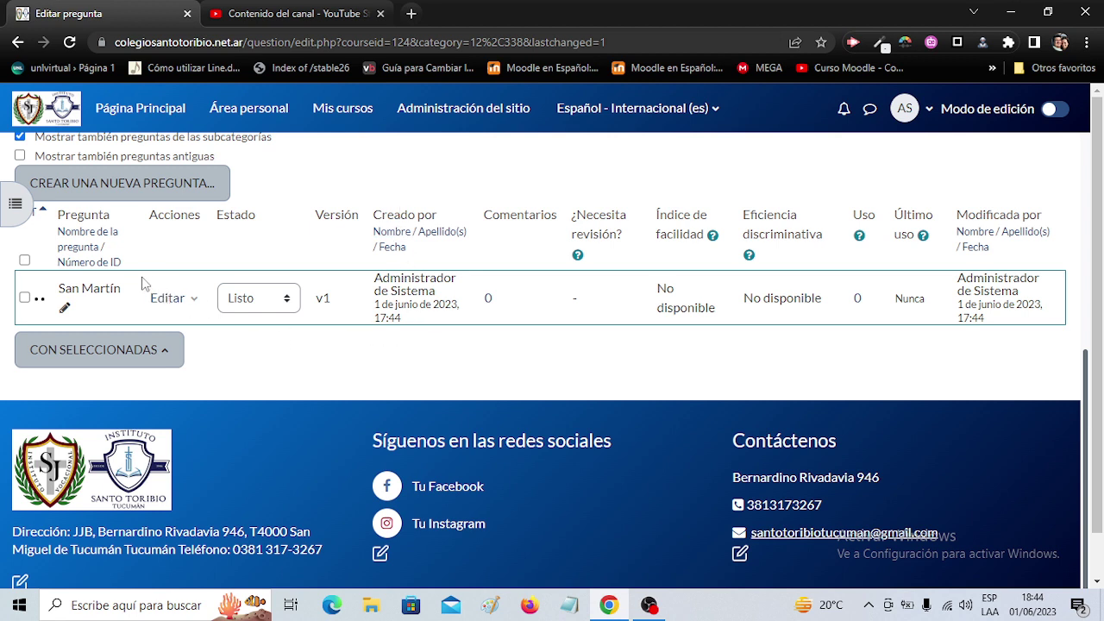
Step: Preview the San Martín question, answer it with Falso and submit the attempt
{"action": "left_click", "coordinate": [193, 301]}
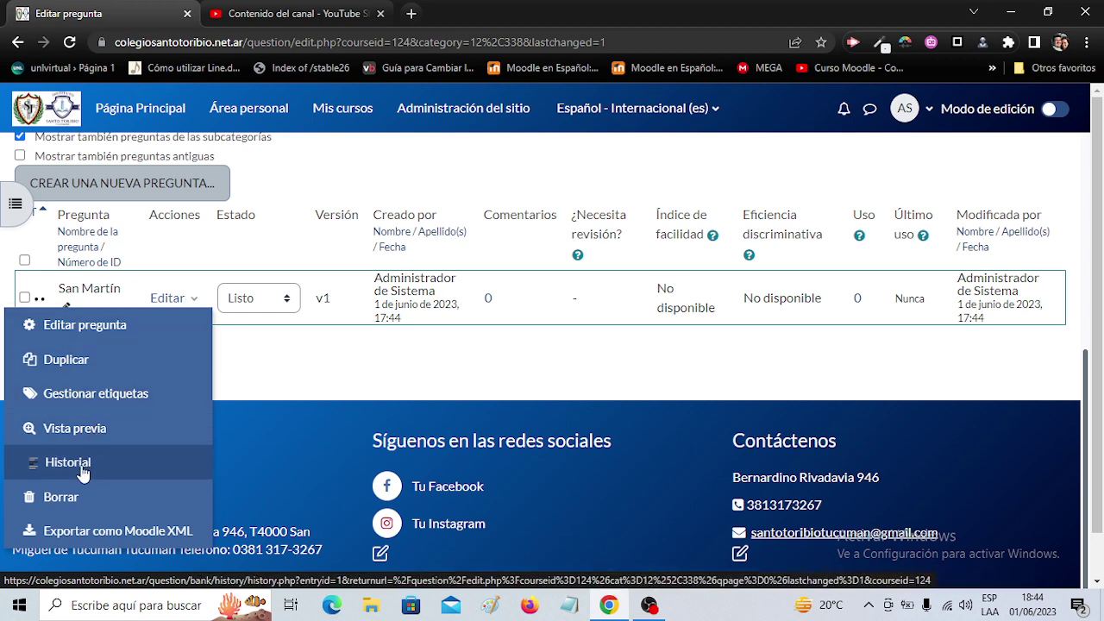
{"action": "left_click", "coordinate": [95, 431]}
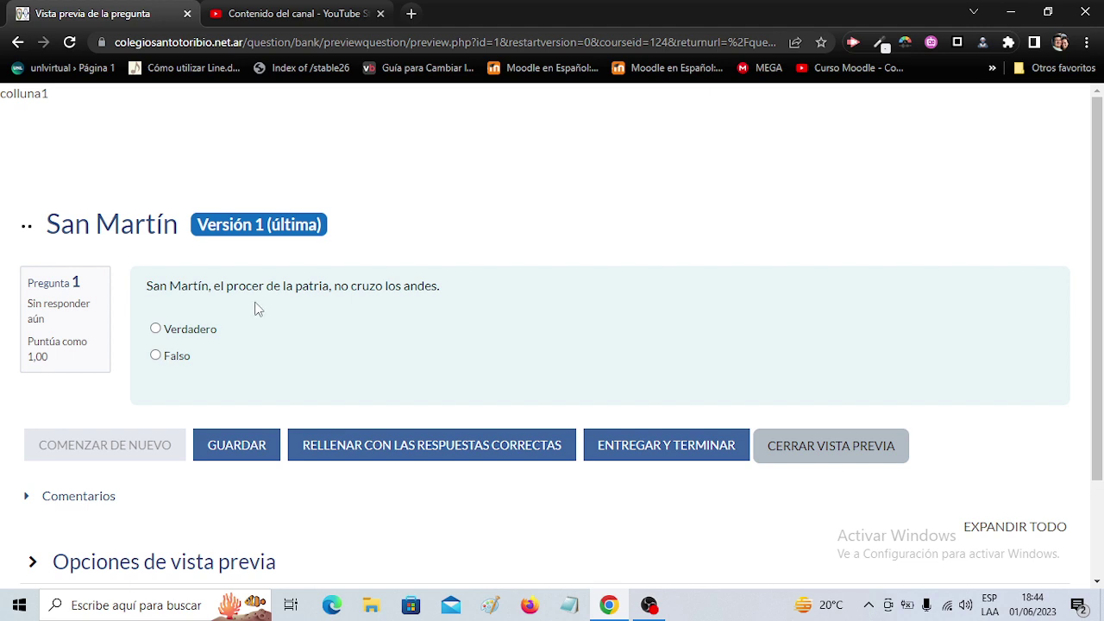
{"action": "left_click", "coordinate": [156, 356]}
{"action": "scroll", "coordinate": [455, 384], "scroll_direction": "down", "scroll_amount": 1}
{"action": "left_click", "coordinate": [658, 367]}
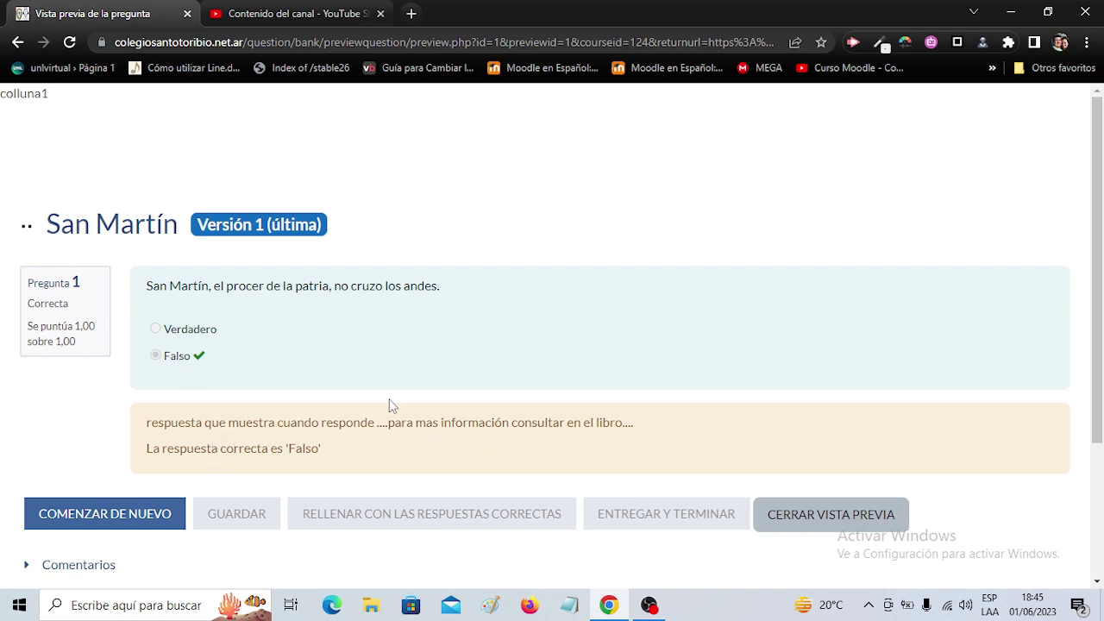
Step: Review the grading and general feedback for the submitted answer, and close the question preview
{"action": "scroll", "coordinate": [448, 439], "scroll_direction": "down", "scroll_amount": 2}
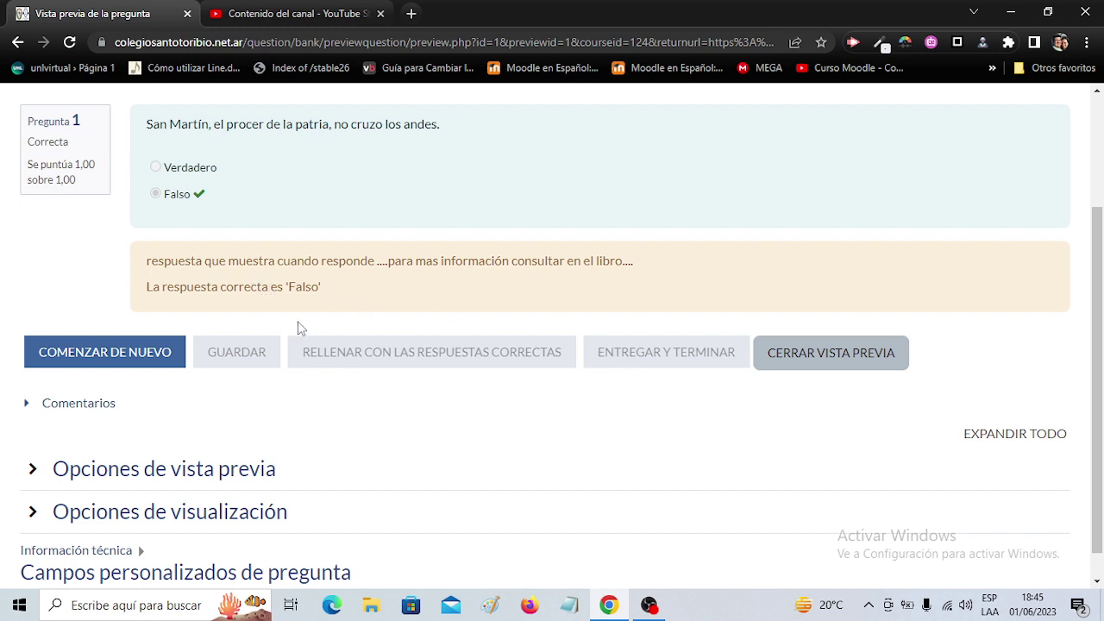
{"action": "scroll", "coordinate": [297, 327], "scroll_direction": "up", "scroll_amount": 2}
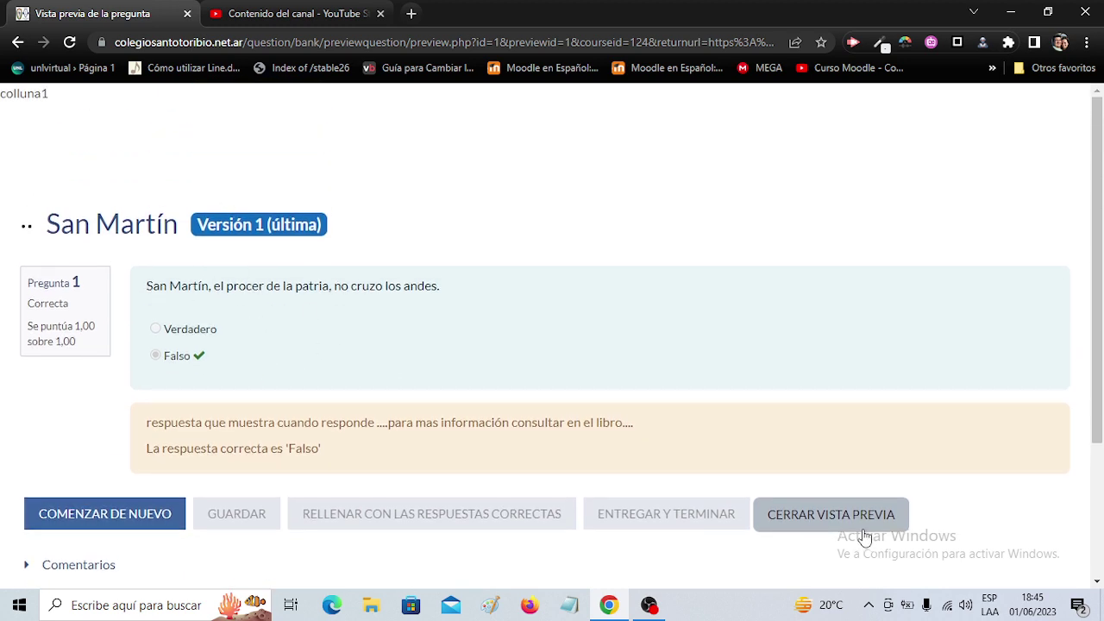
{"action": "left_click", "coordinate": [863, 531]}
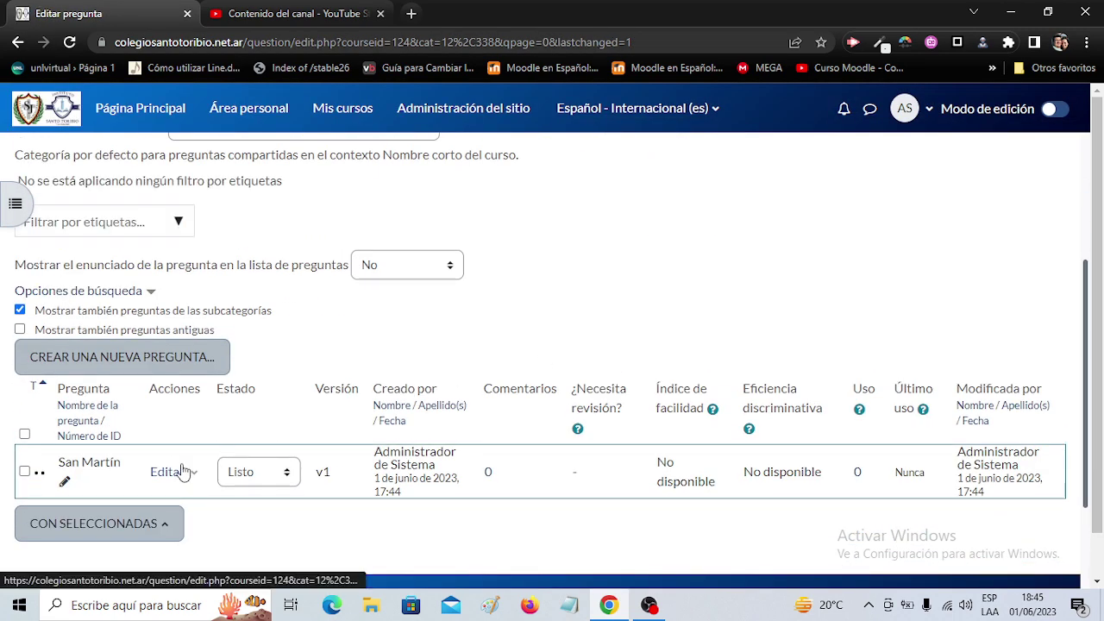
Step: Check the inline name editing of the San Martín question without renaming it, and open its full editing form to review the settings
{"action": "left_click", "coordinate": [65, 485]}
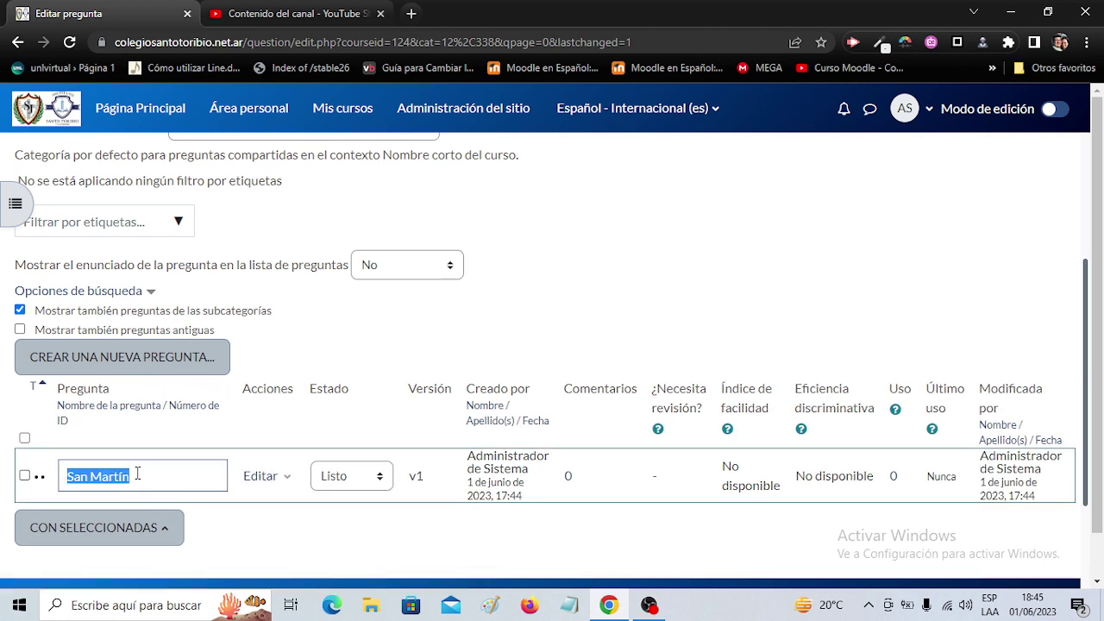
{"action": "key", "text": "Return"}
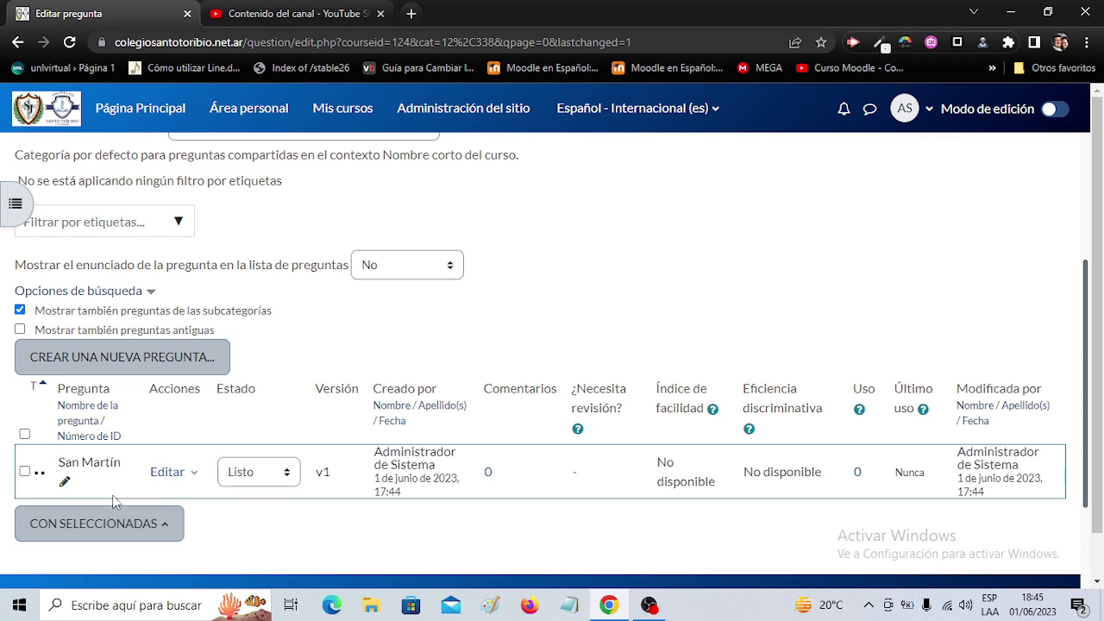
{"action": "left_click", "coordinate": [192, 474]}
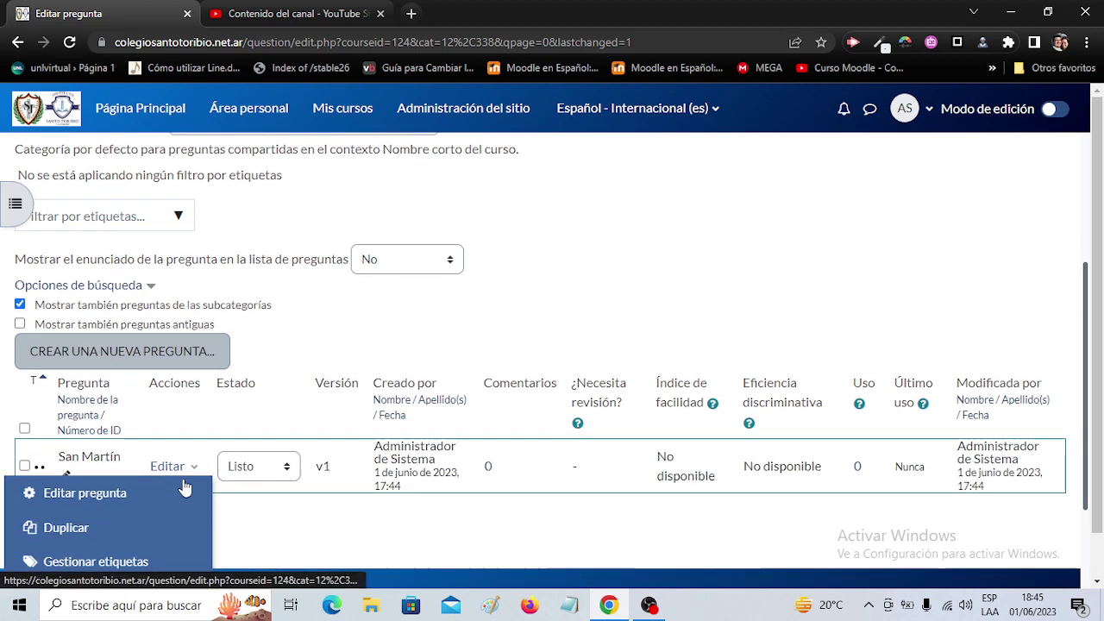
{"action": "scroll", "coordinate": [99, 358], "scroll_direction": "down", "scroll_amount": 2}
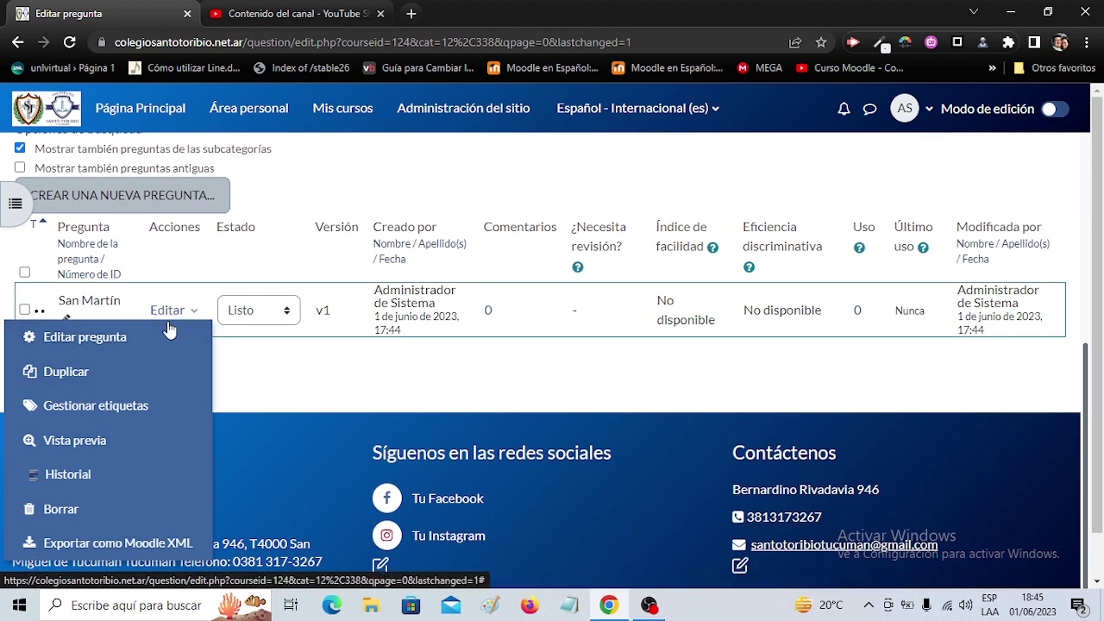
{"action": "left_click", "coordinate": [100, 338]}
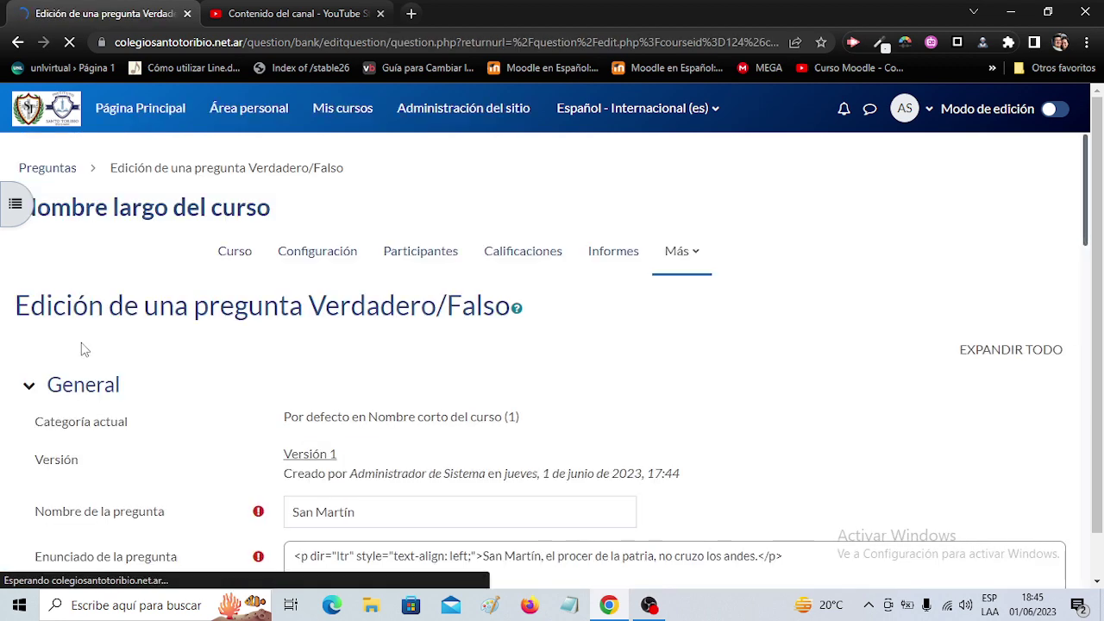
{"action": "scroll", "coordinate": [491, 380], "scroll_direction": "down", "scroll_amount": 3}
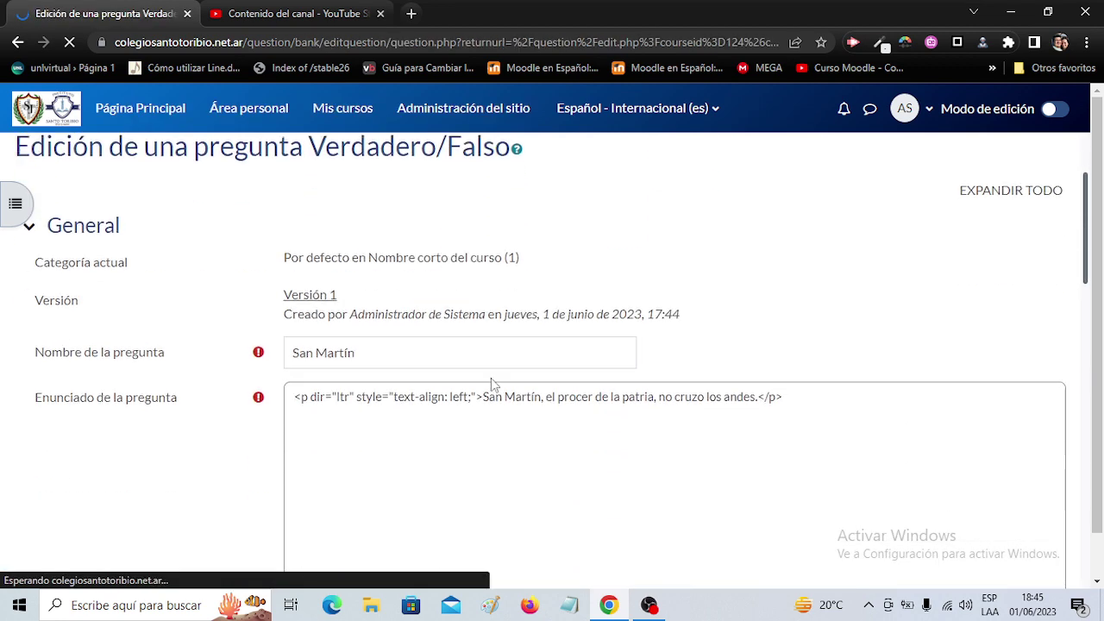
{"action": "scroll", "coordinate": [490, 384], "scroll_direction": "down", "scroll_amount": 5}
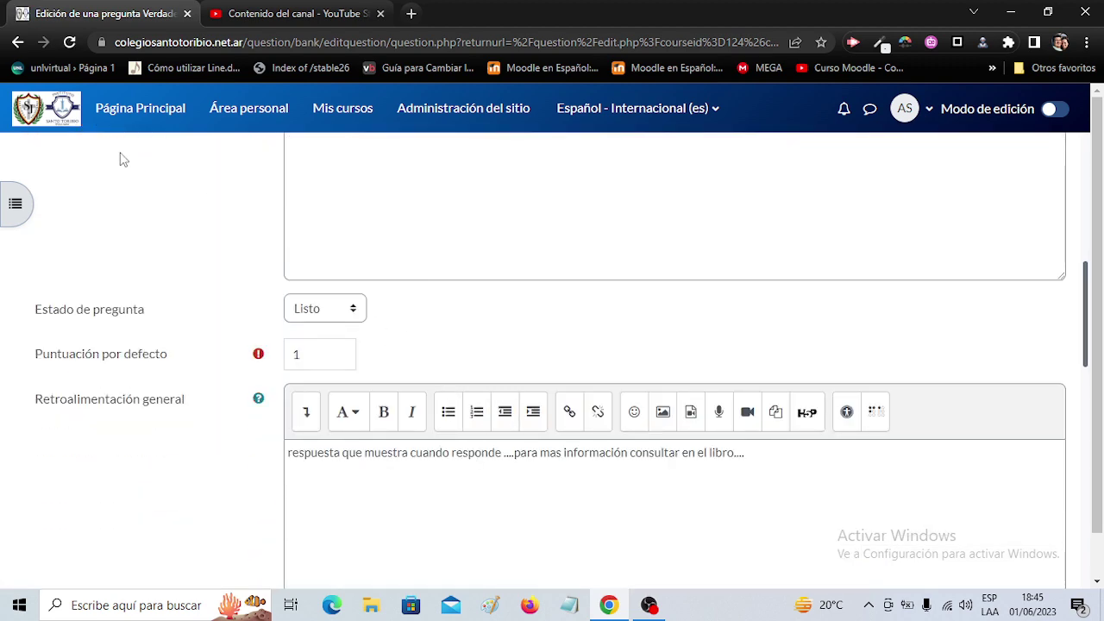
Step: Leave the question's editing form without saving and close the reopened preview to return to the question bank
{"action": "left_click", "coordinate": [18, 42]}
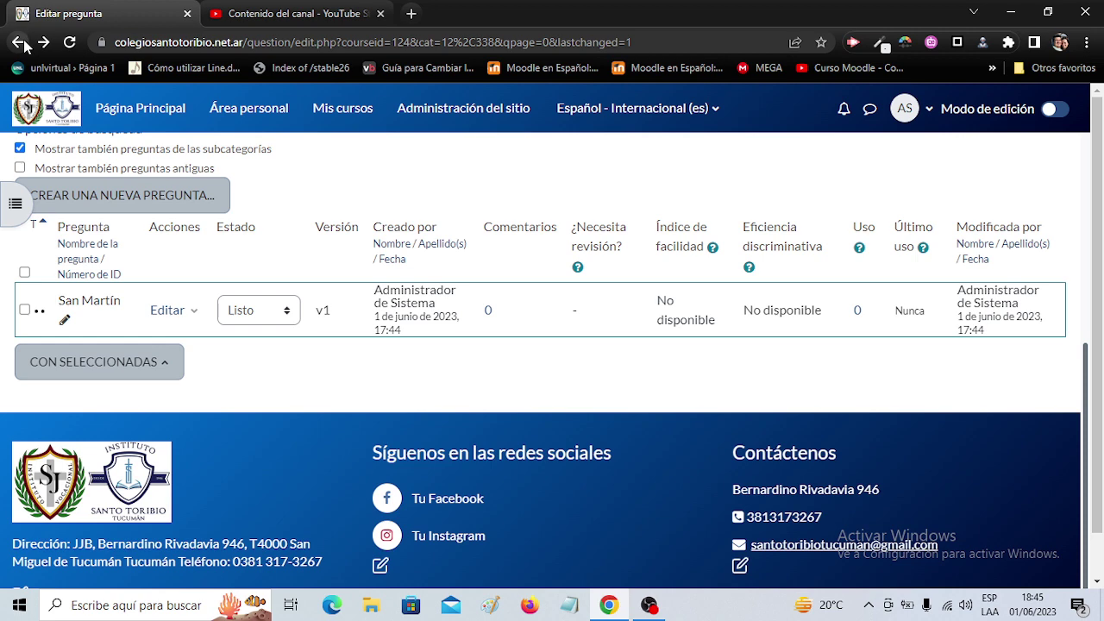
{"action": "left_click", "coordinate": [19, 43]}
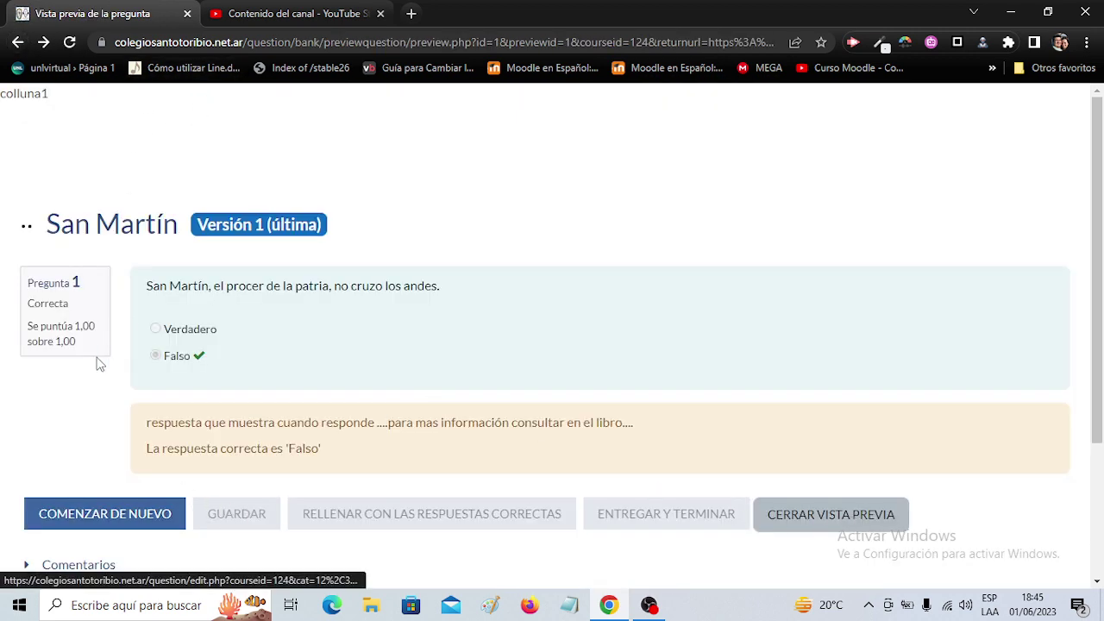
{"action": "left_click", "coordinate": [866, 520]}
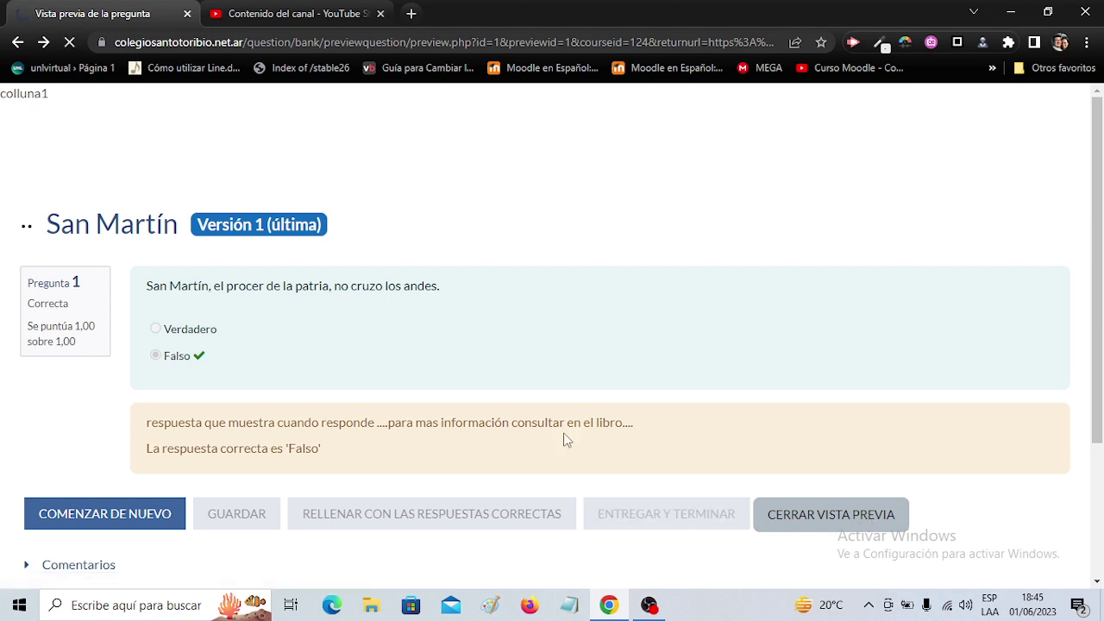